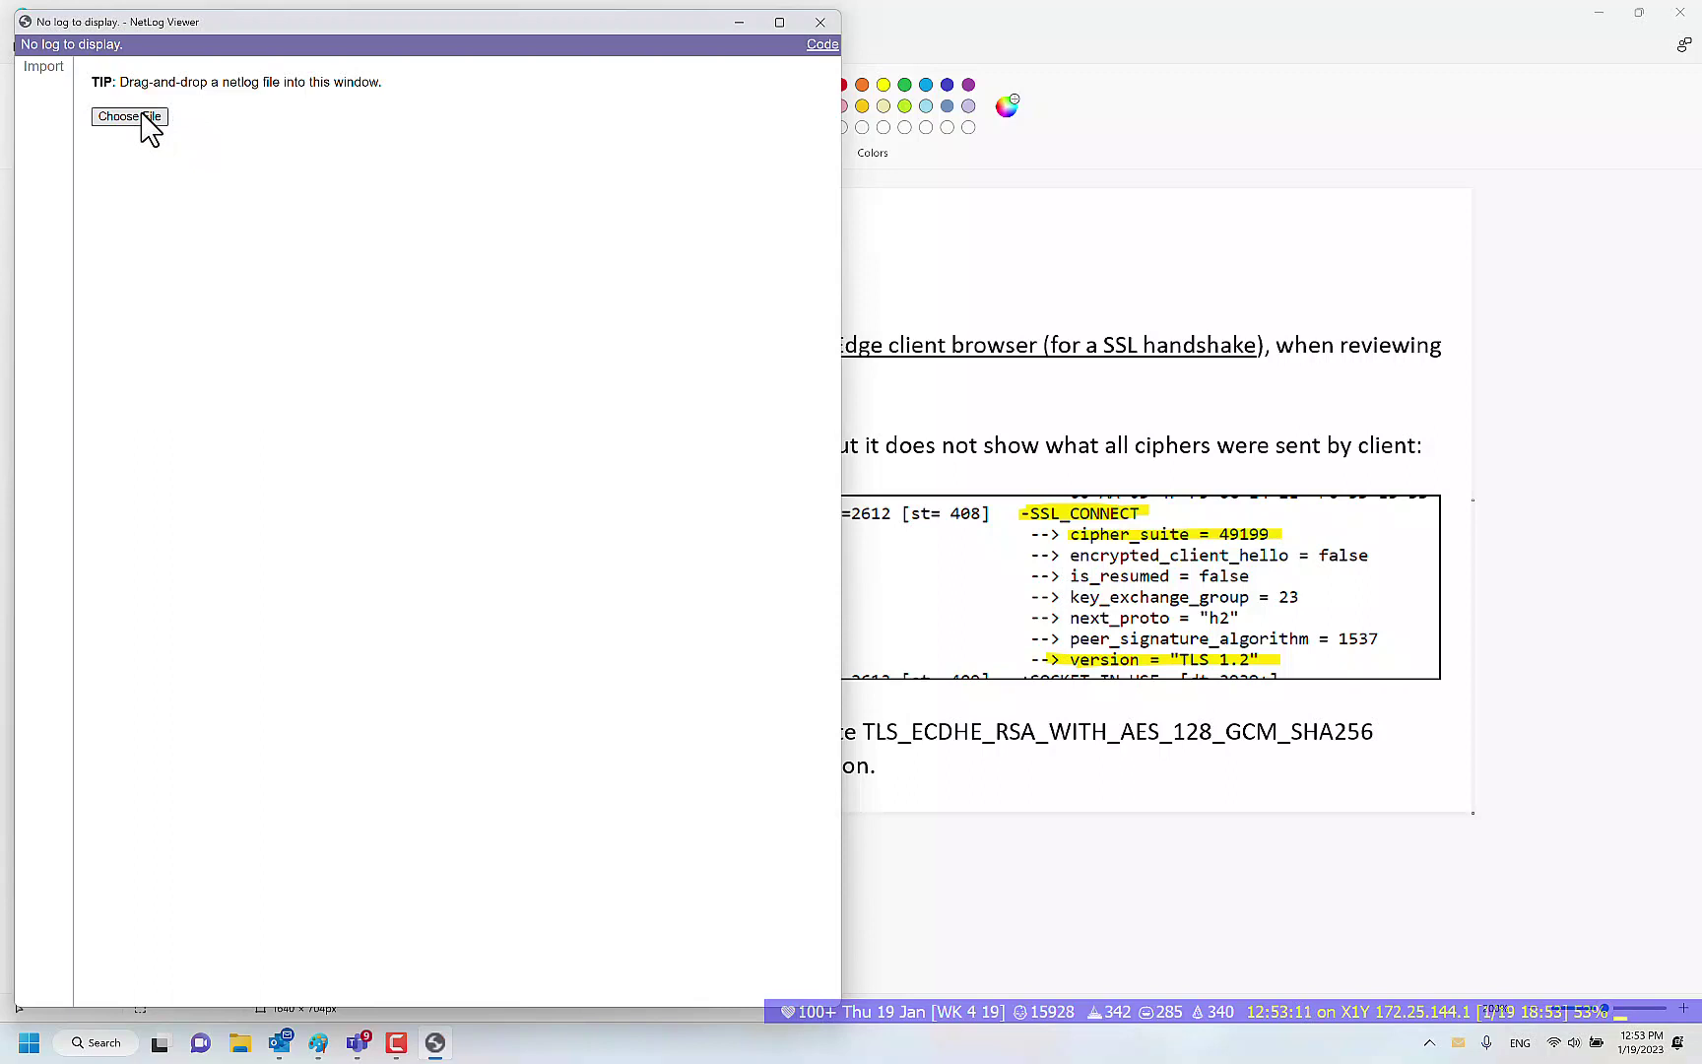
# Load handshakeq.json from the Desktop into NetLog Viewer.
pyautogui.click(129, 118)
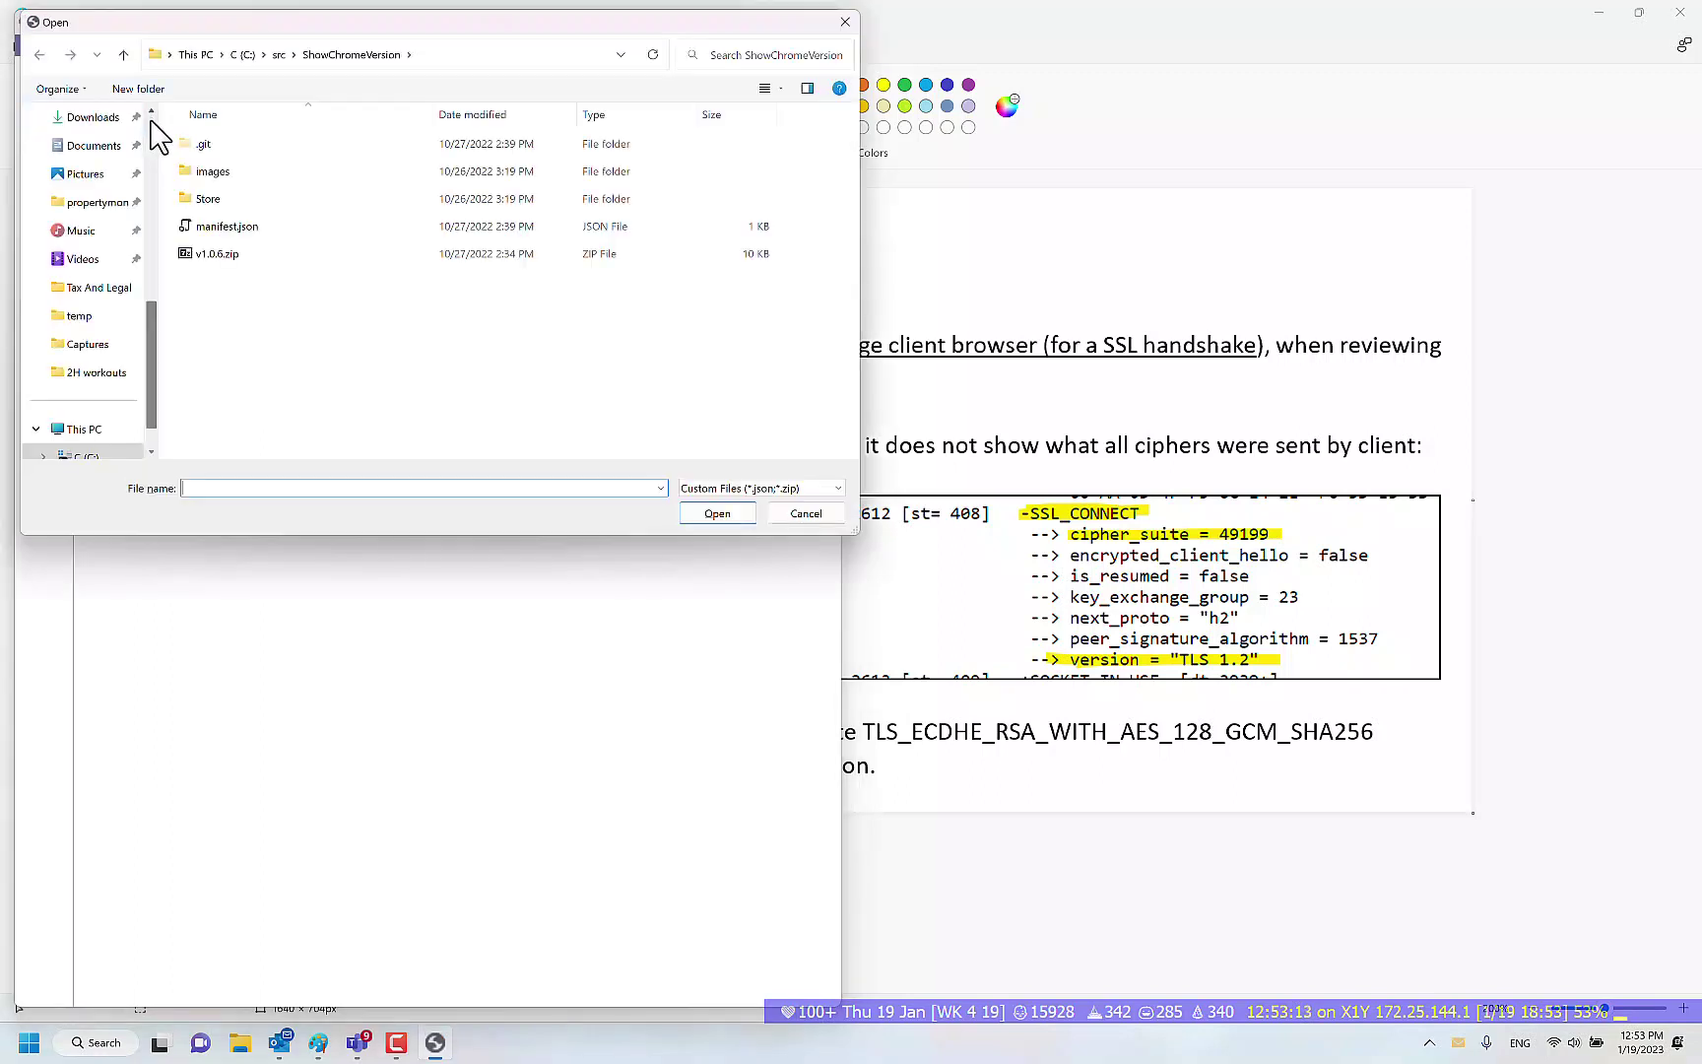
pyautogui.scroll(5, 94, 240)
pyautogui.scroll(5, 93, 239)
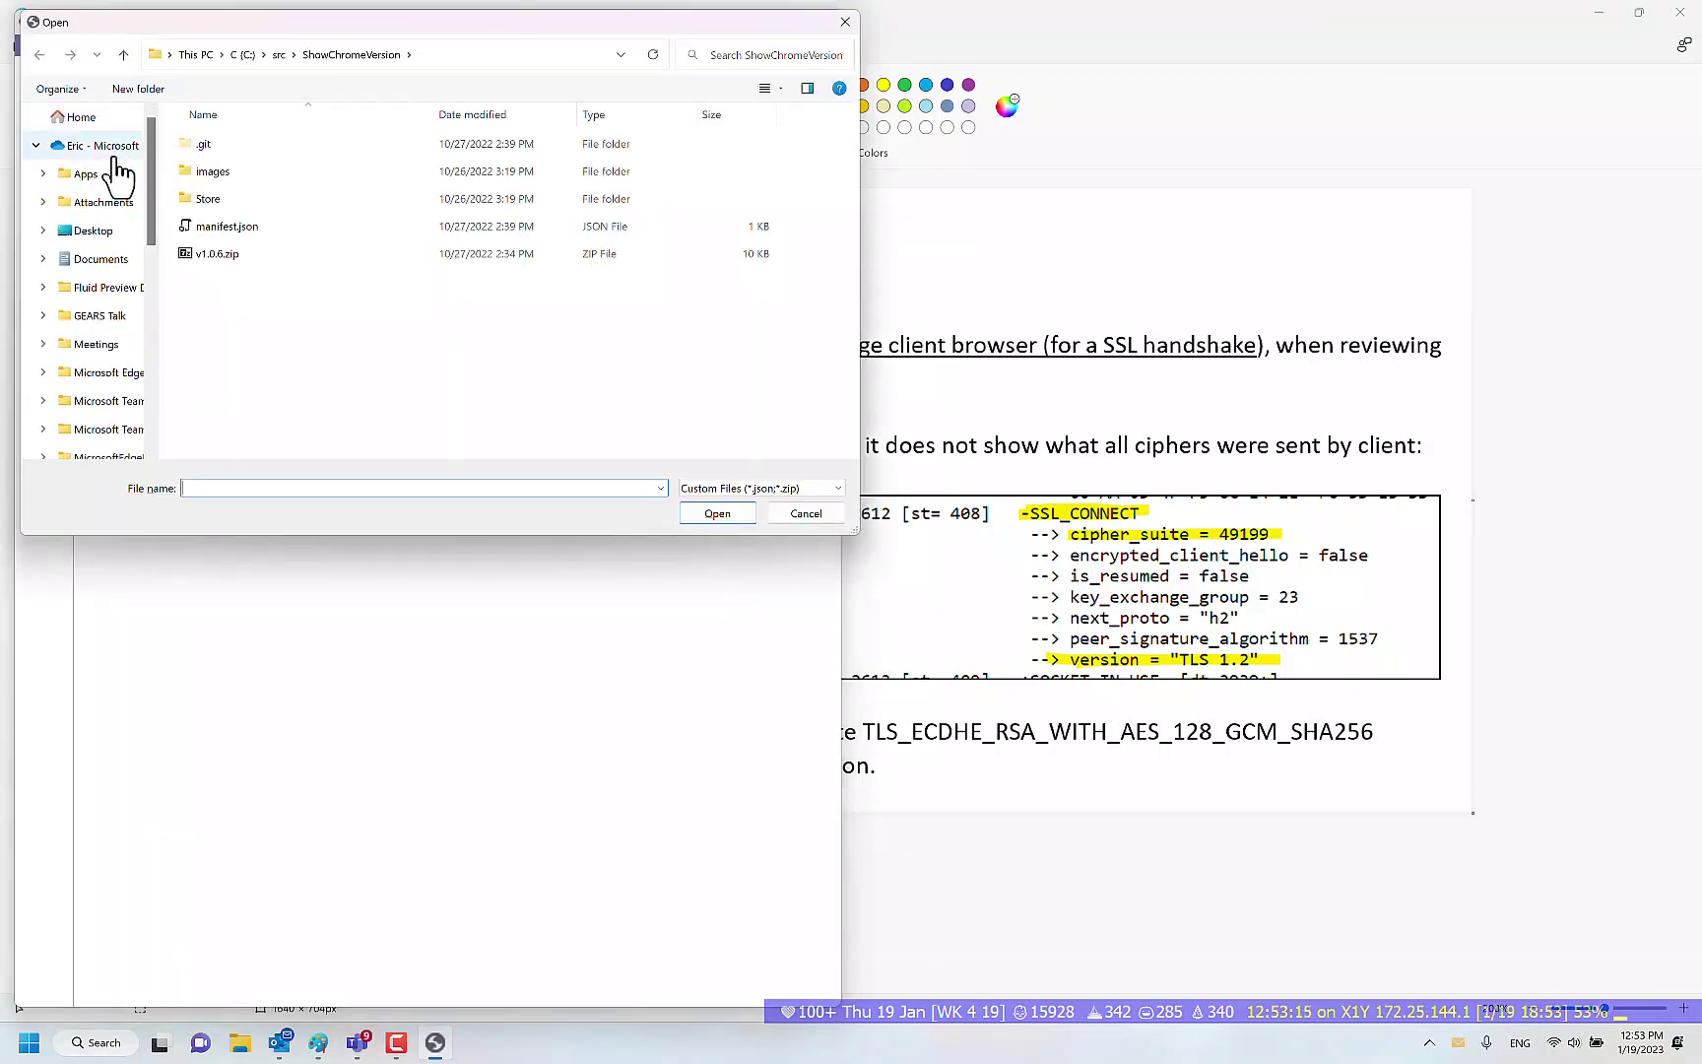
pyautogui.click(93, 230)
pyautogui.click(234, 281)
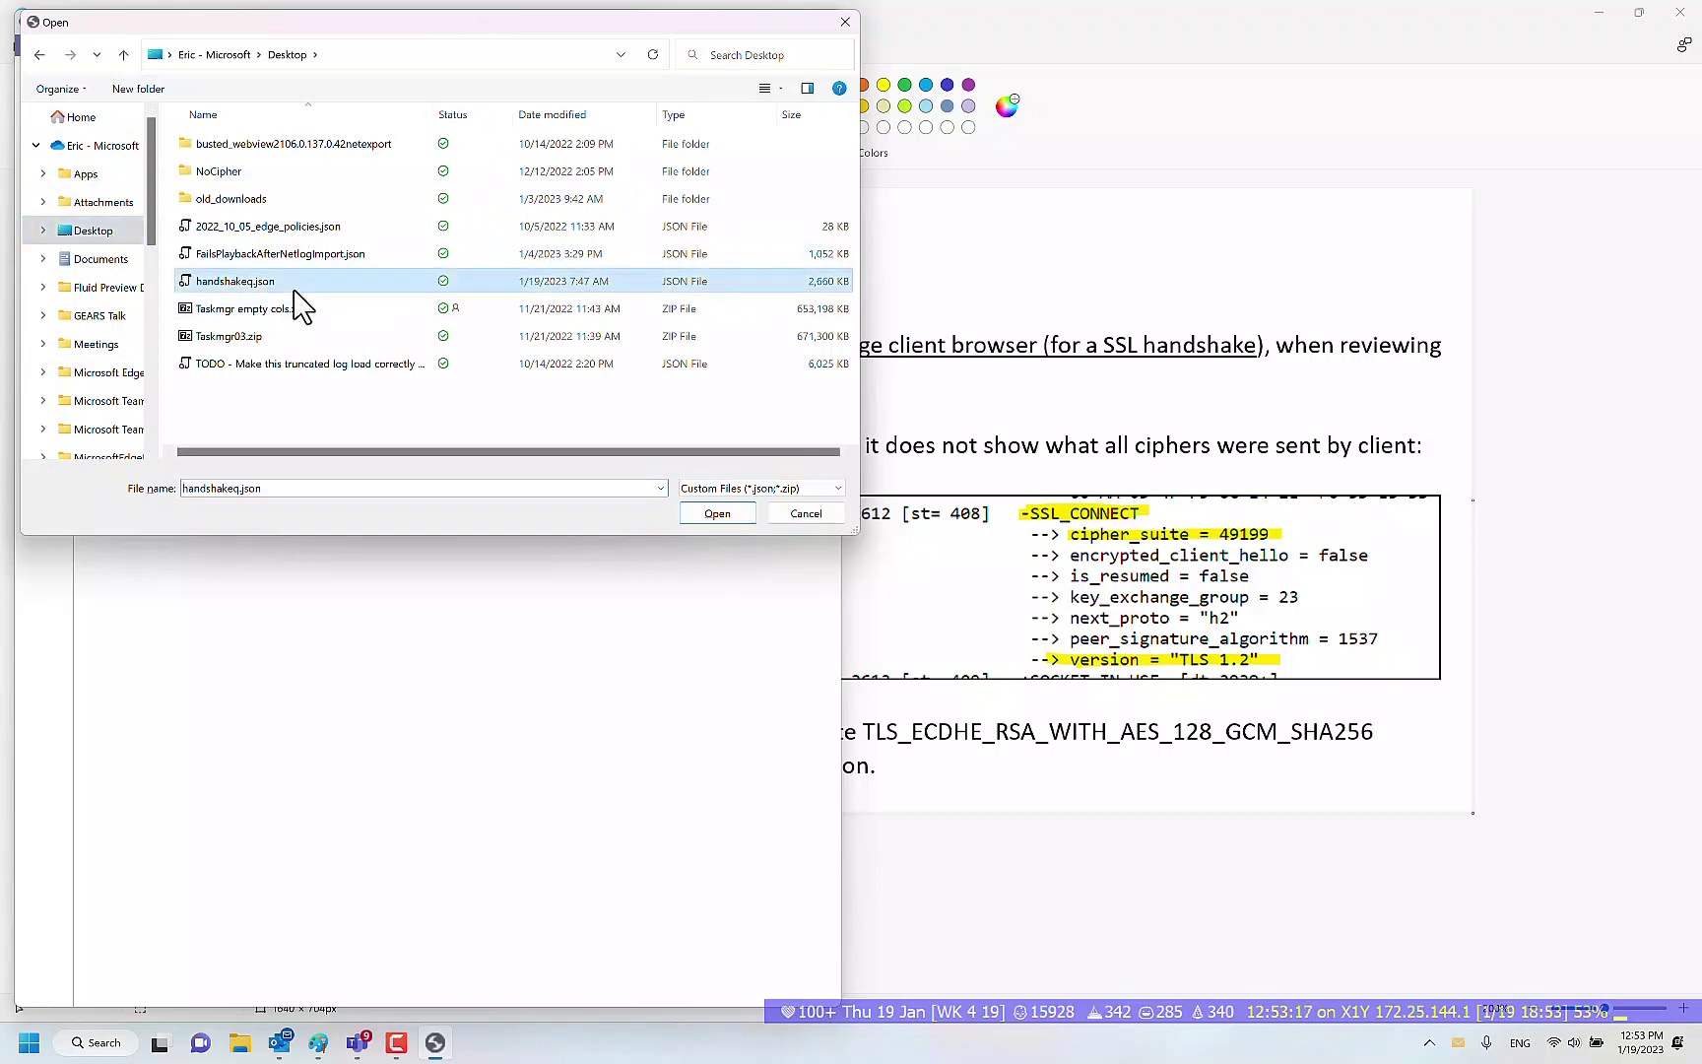
pyautogui.doubleClick(235, 280)
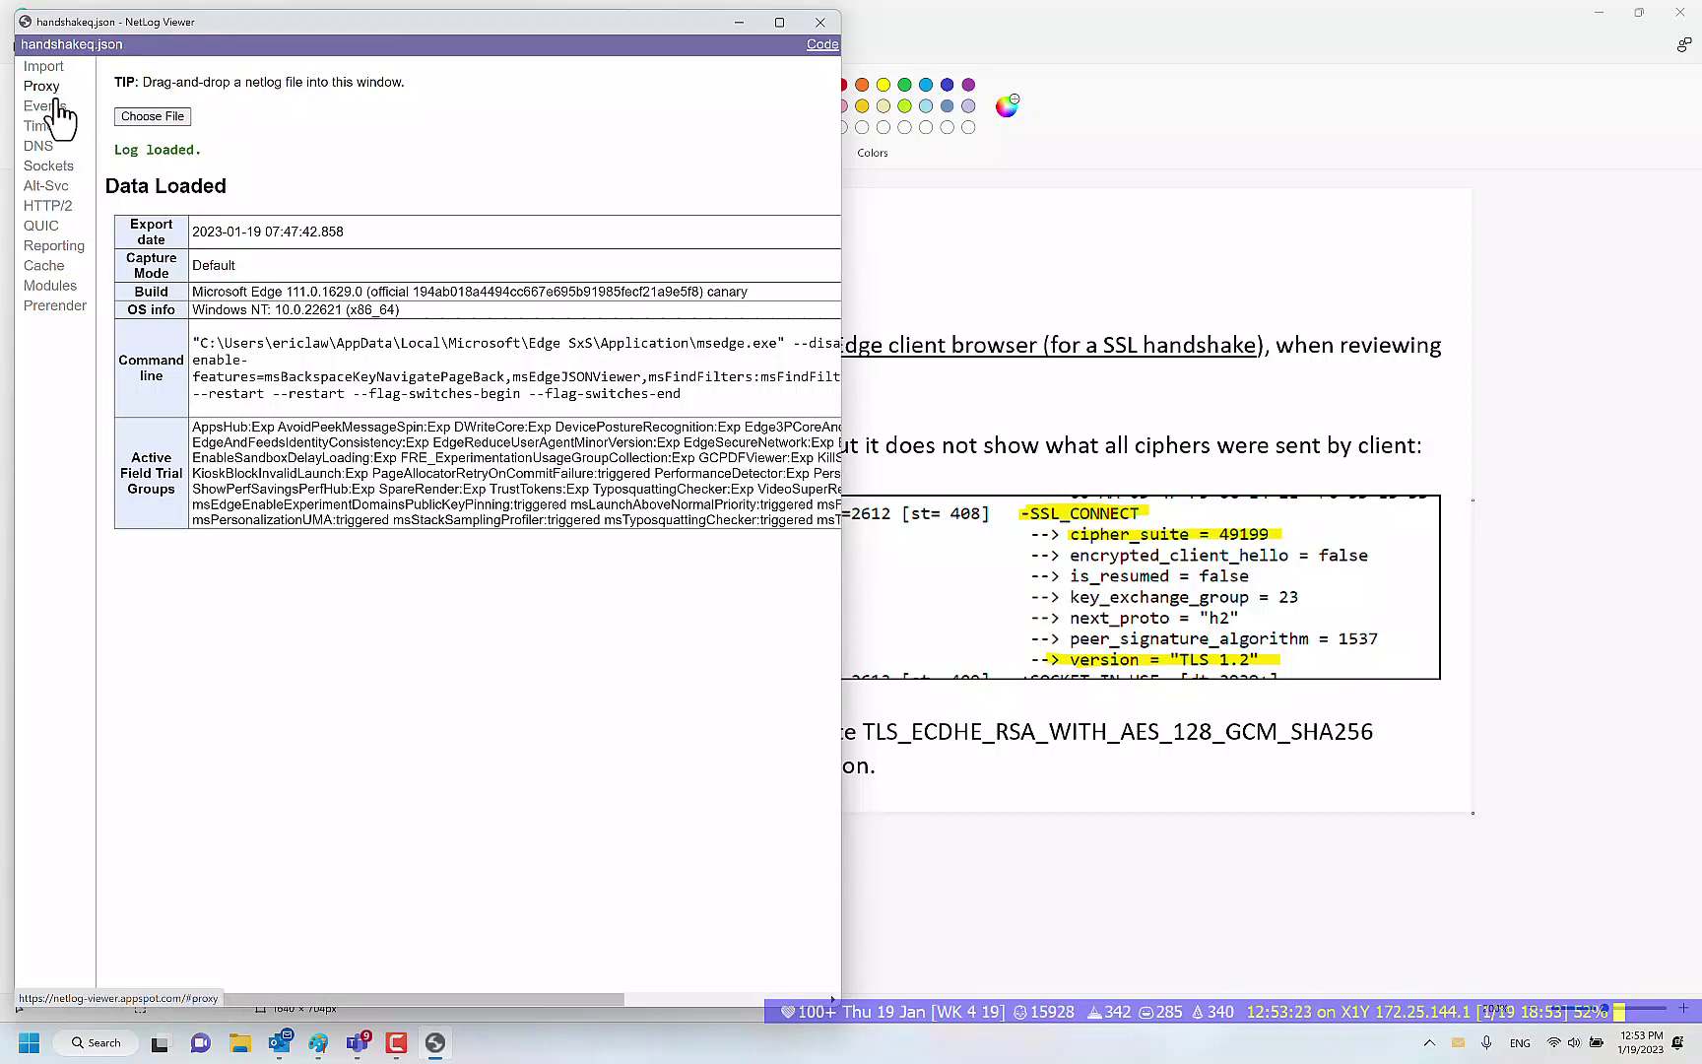
# Filter the Events list to 'socket' in a maximized window with a wider list panel.
pyautogui.click(51, 106)
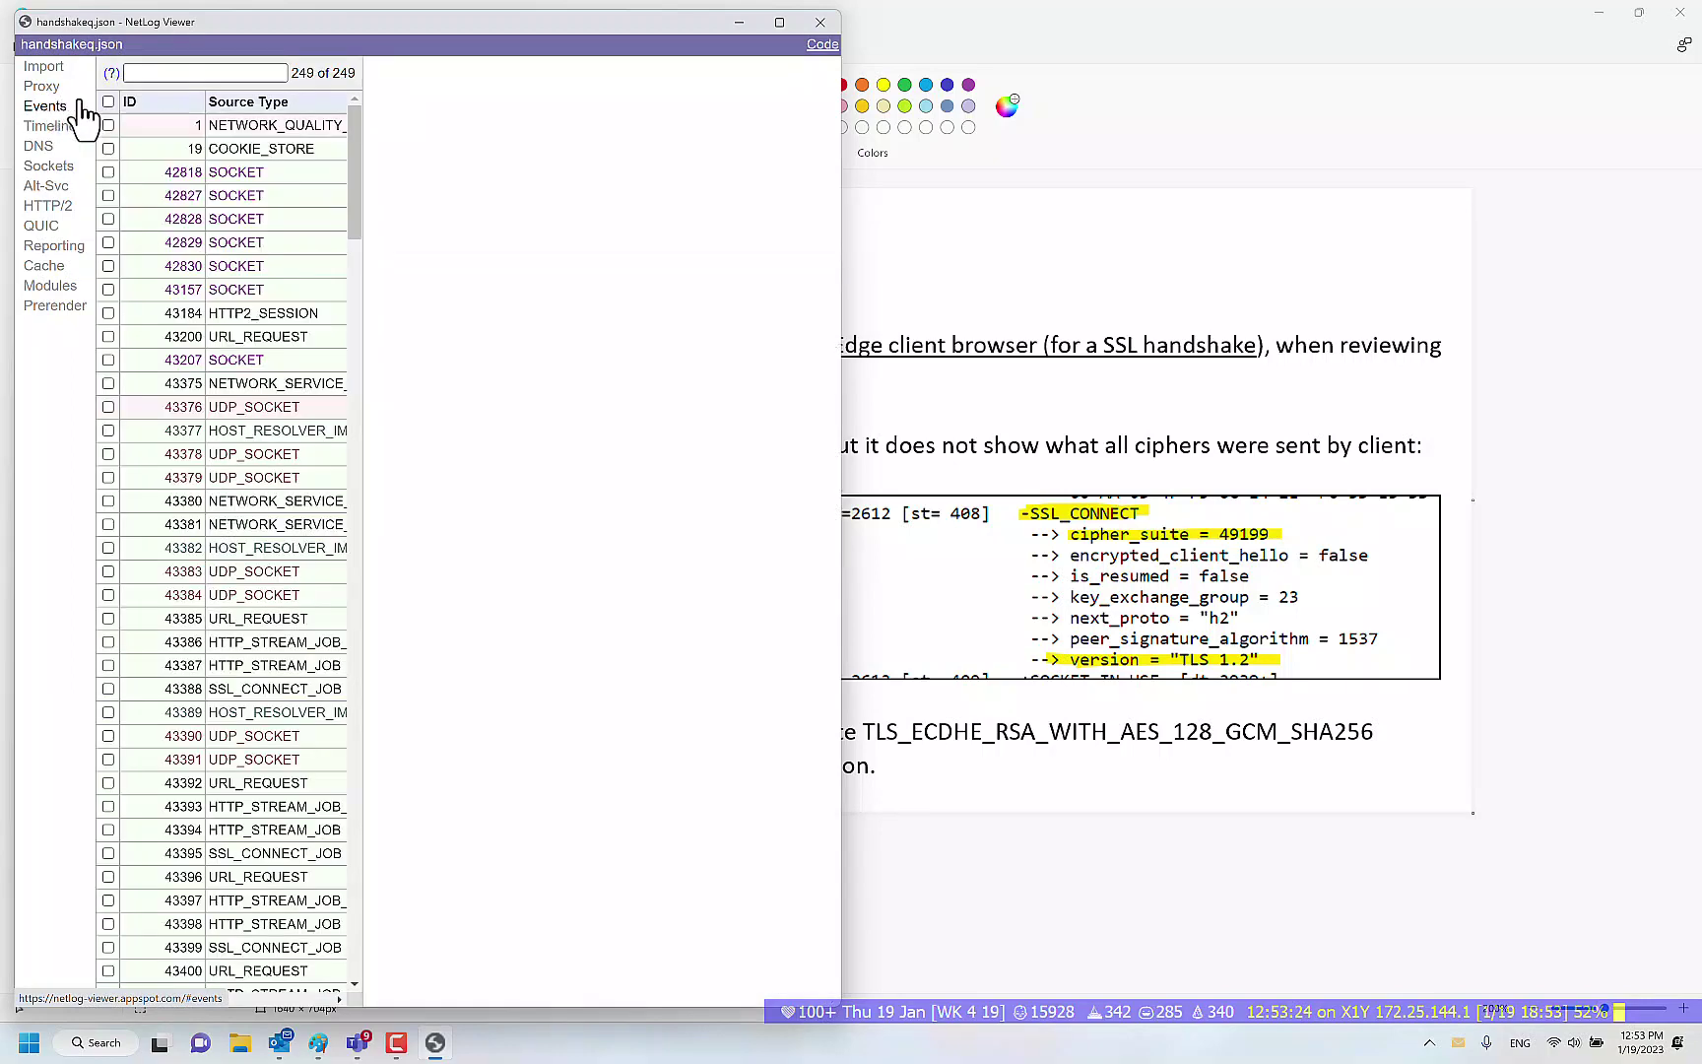
pyautogui.click(237, 74)
pyautogui.write('socket')
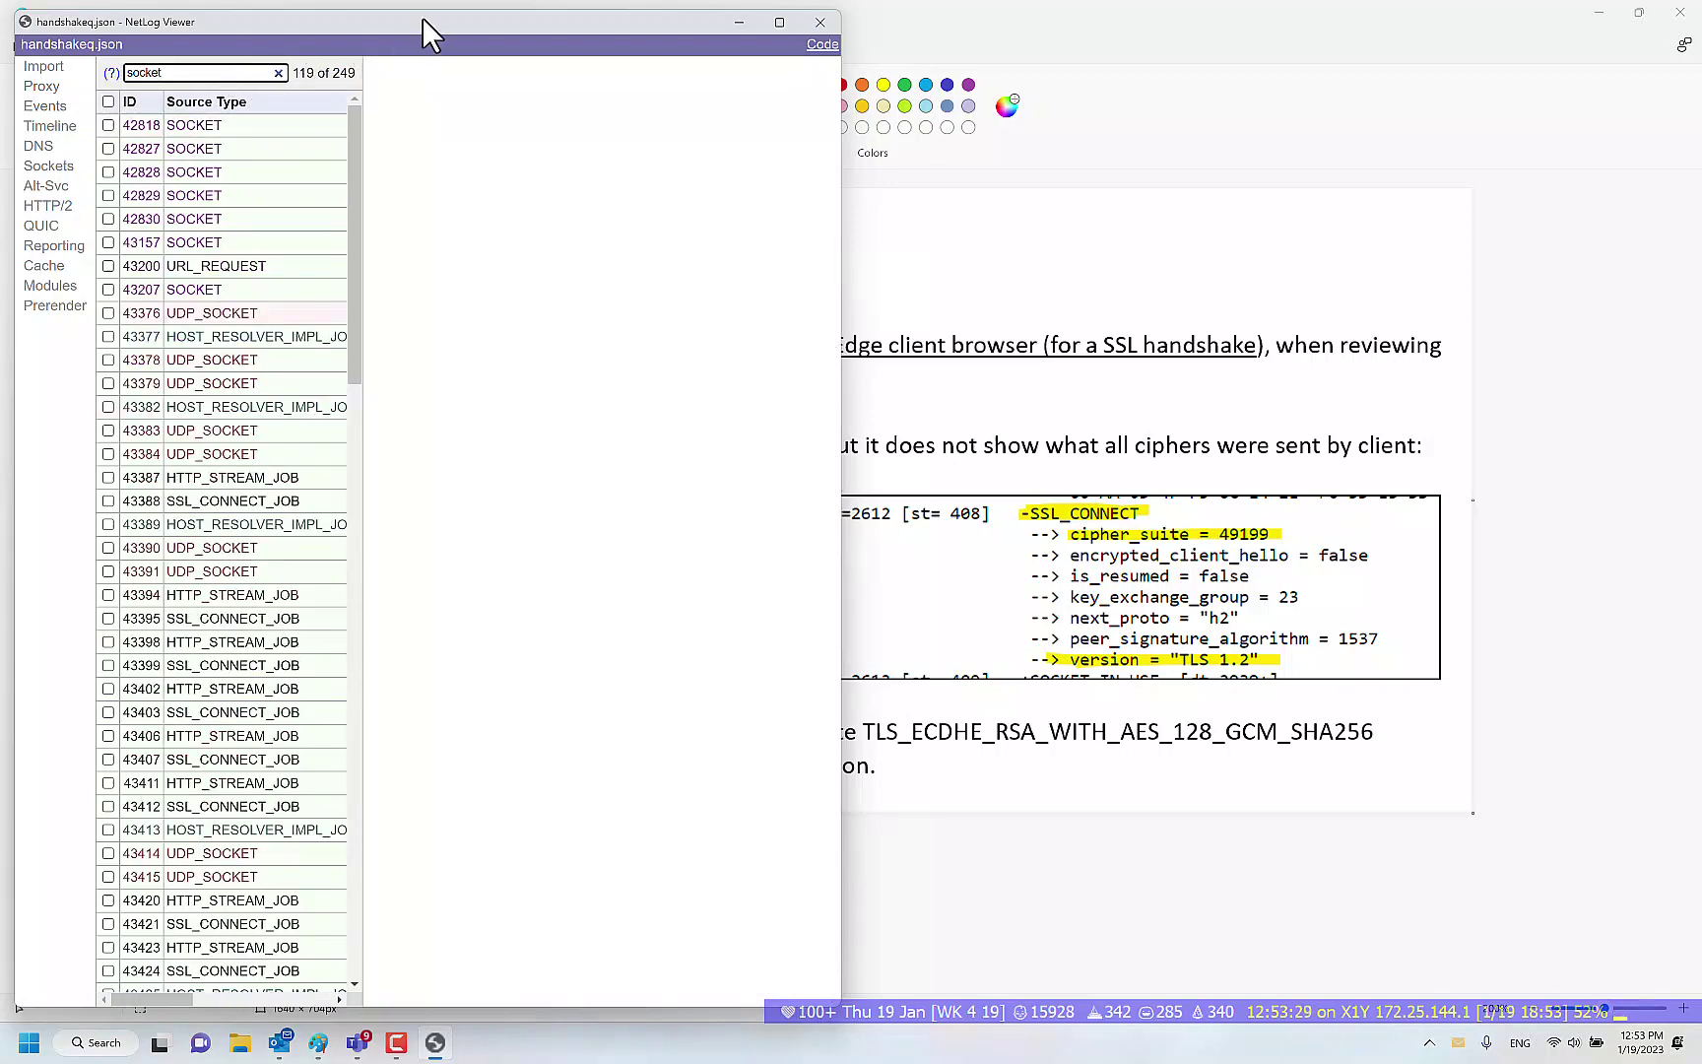
pyautogui.doubleClick(423, 17)
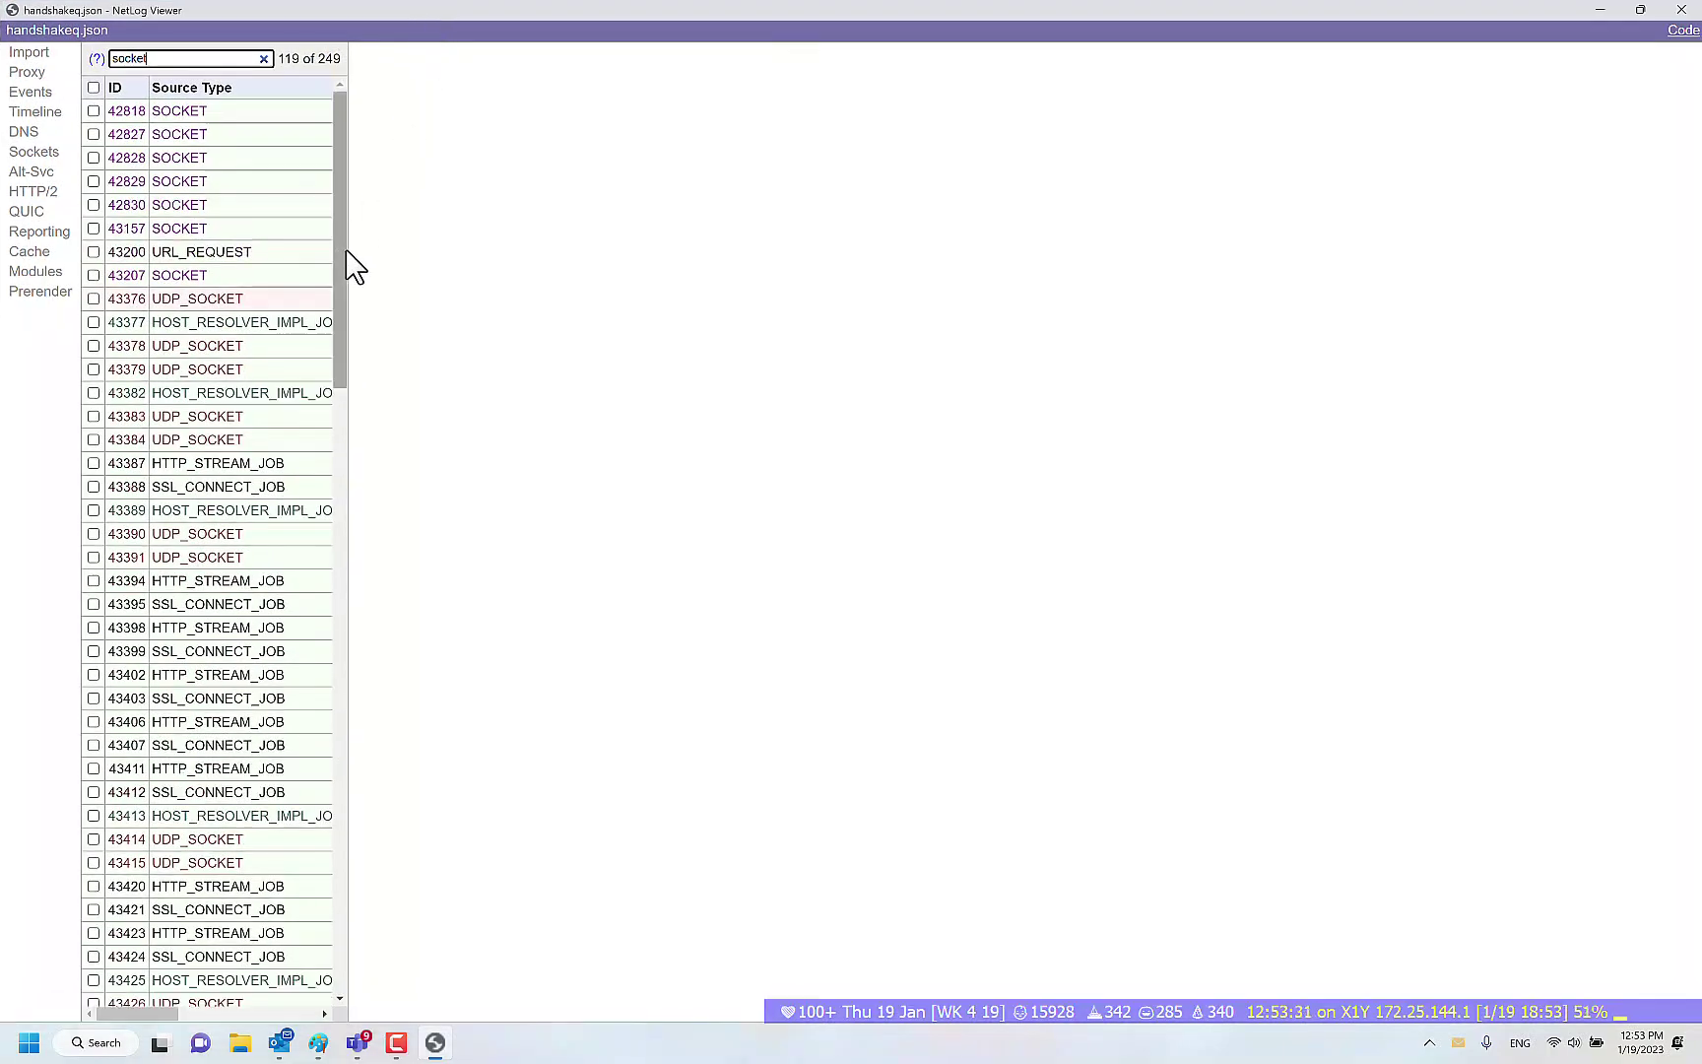
pyautogui.moveTo(346, 266); pyautogui.dragTo(732, 285)
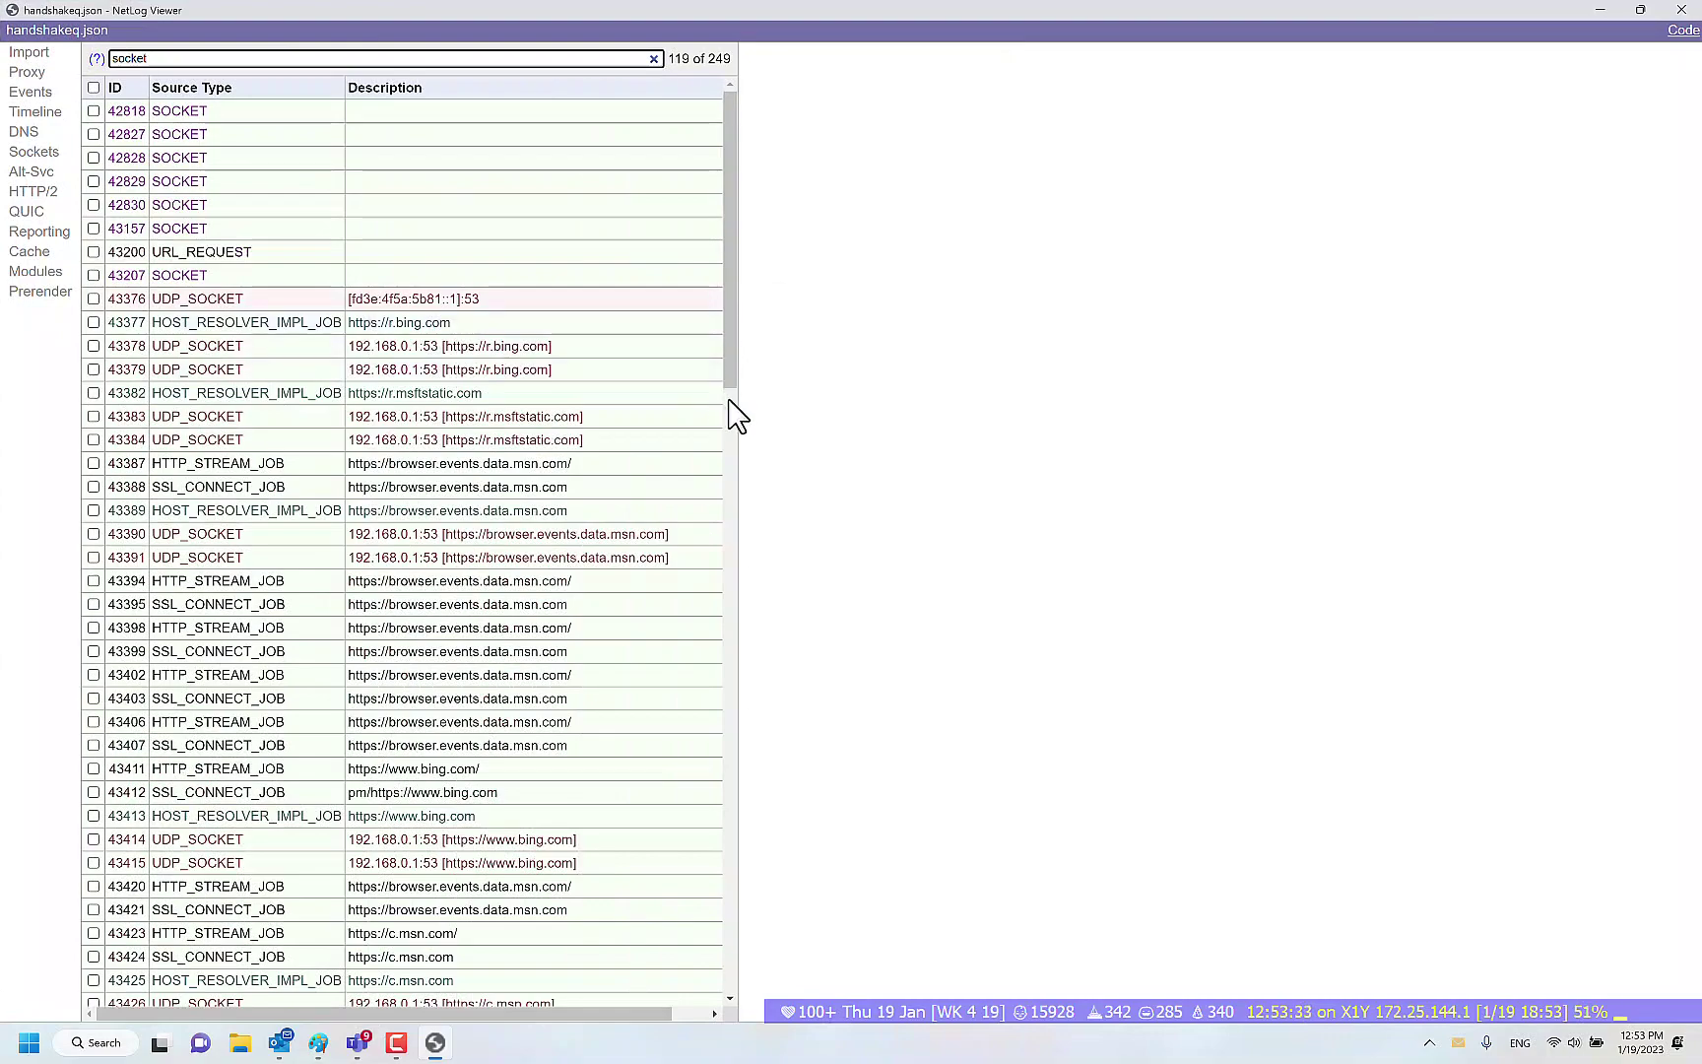
pyautogui.moveTo(738, 416); pyautogui.dragTo(744, 495)
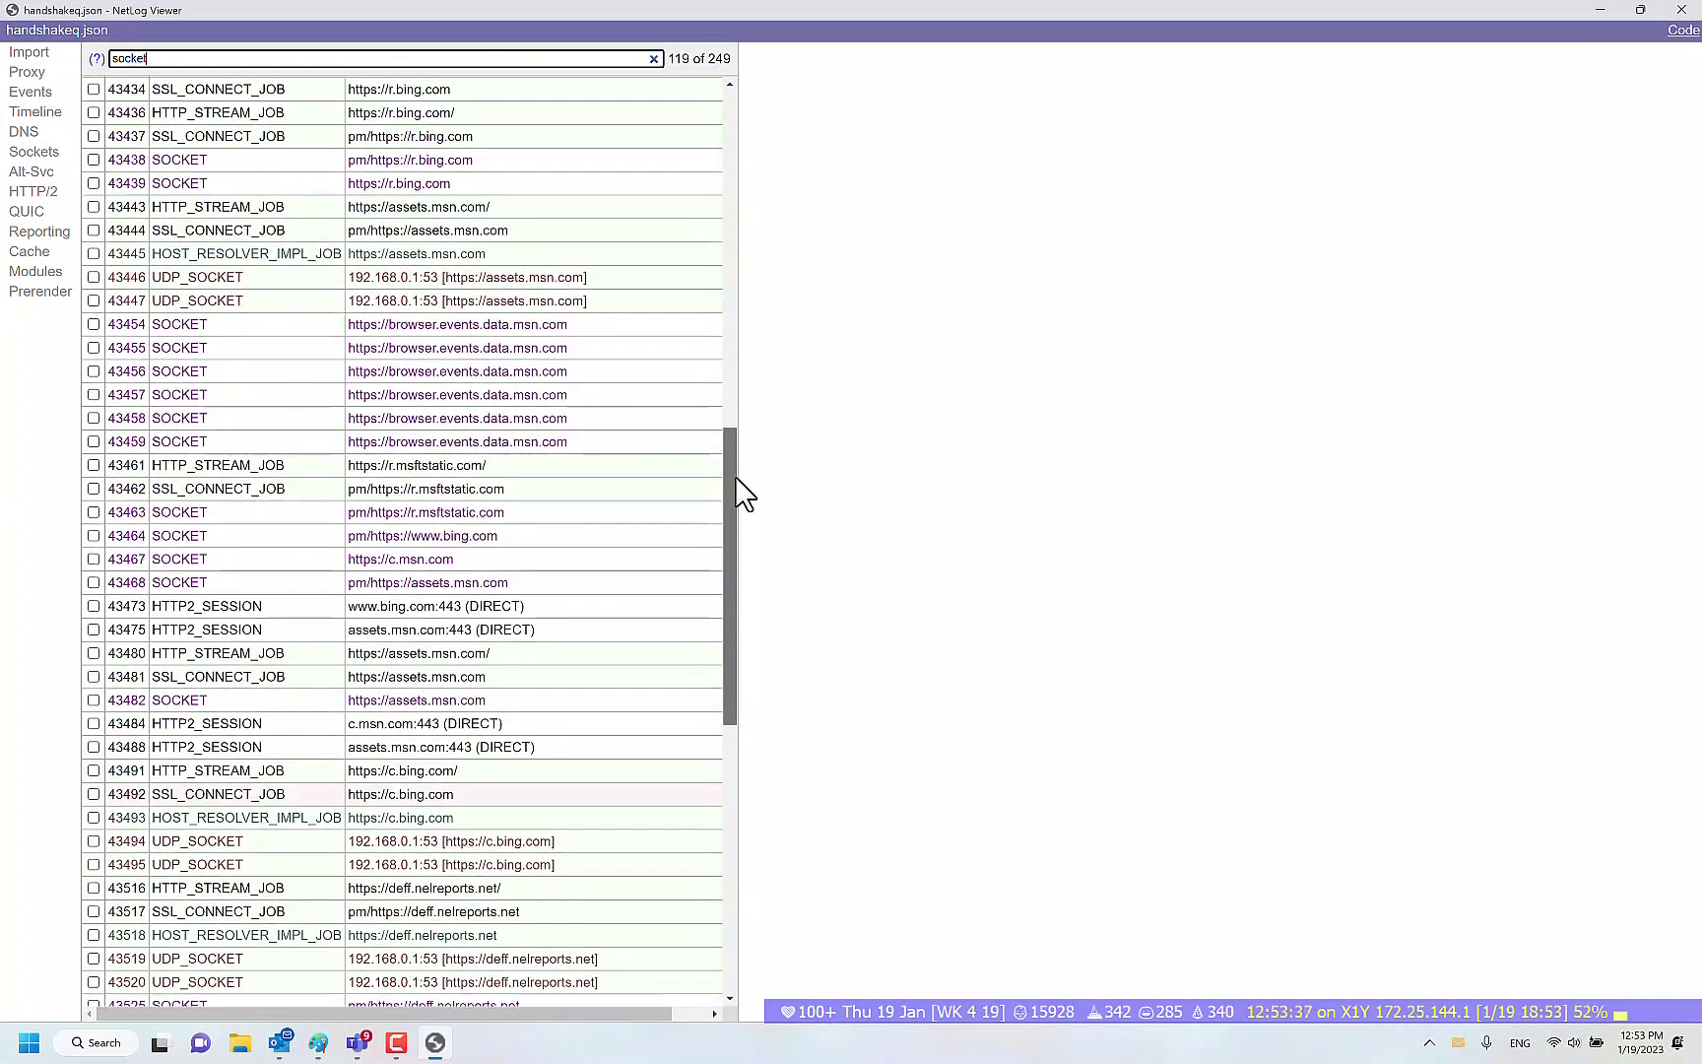
pyautogui.click(545, 535)
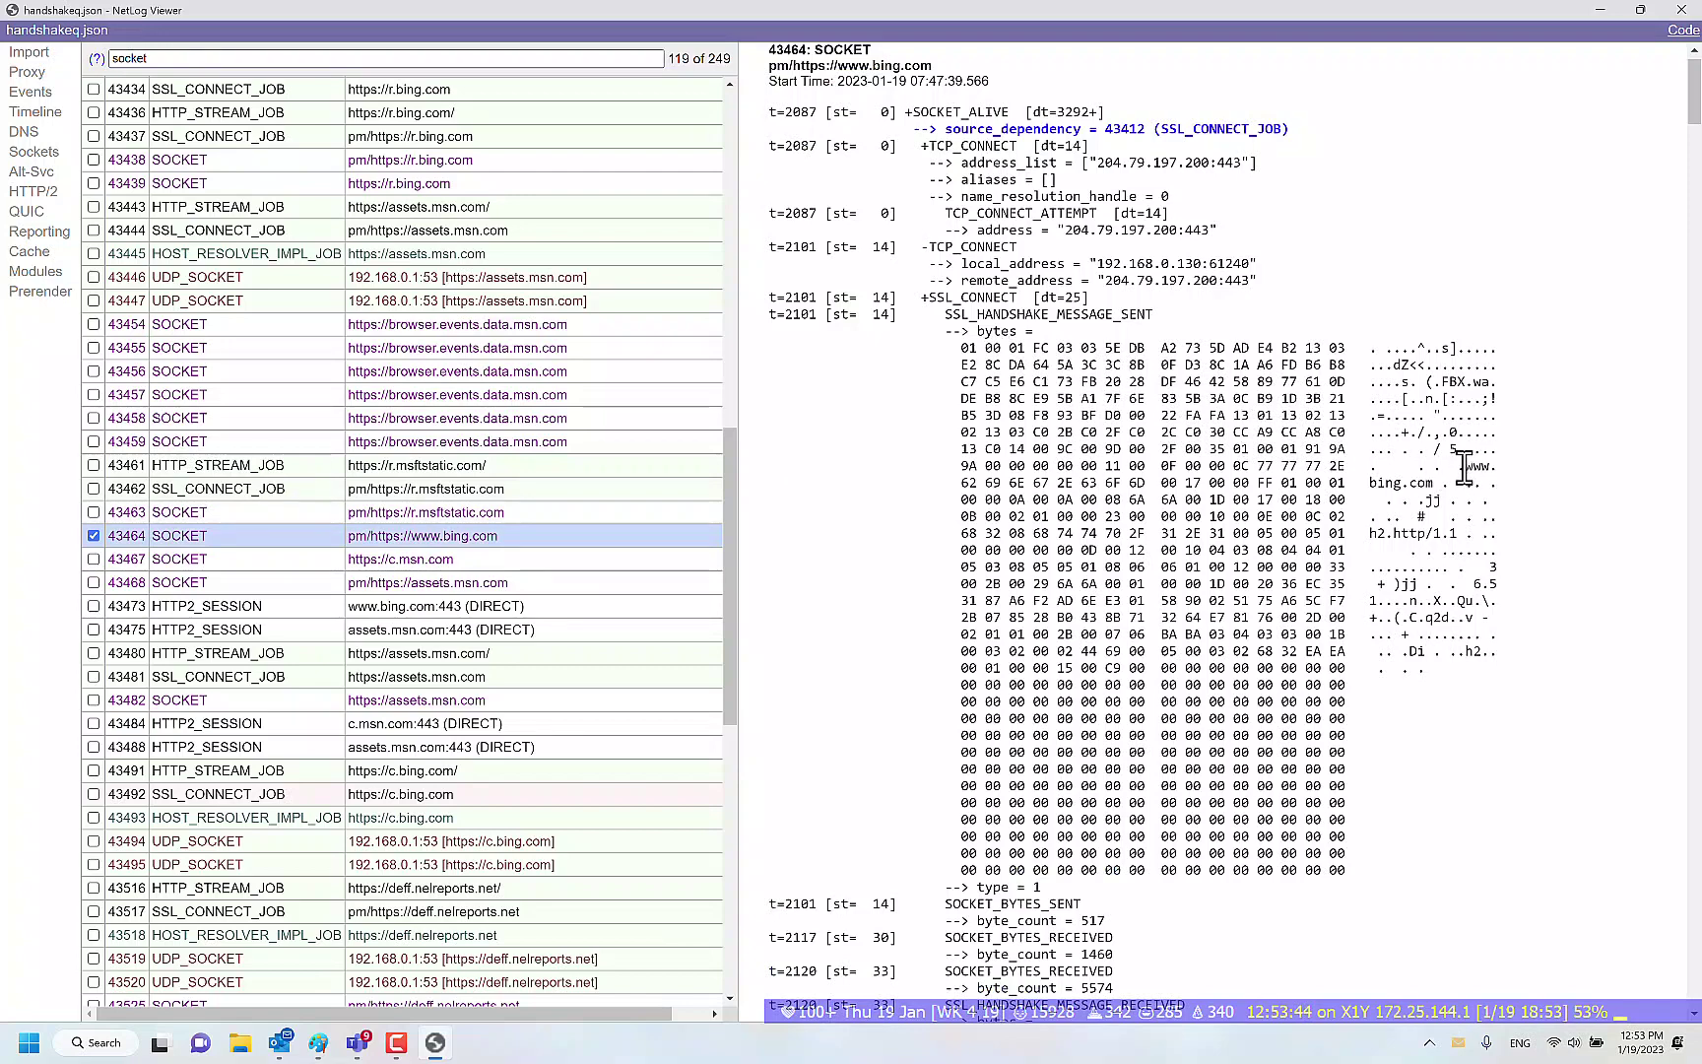
pyautogui.moveTo(1462, 462); pyautogui.dragTo(1436, 494)
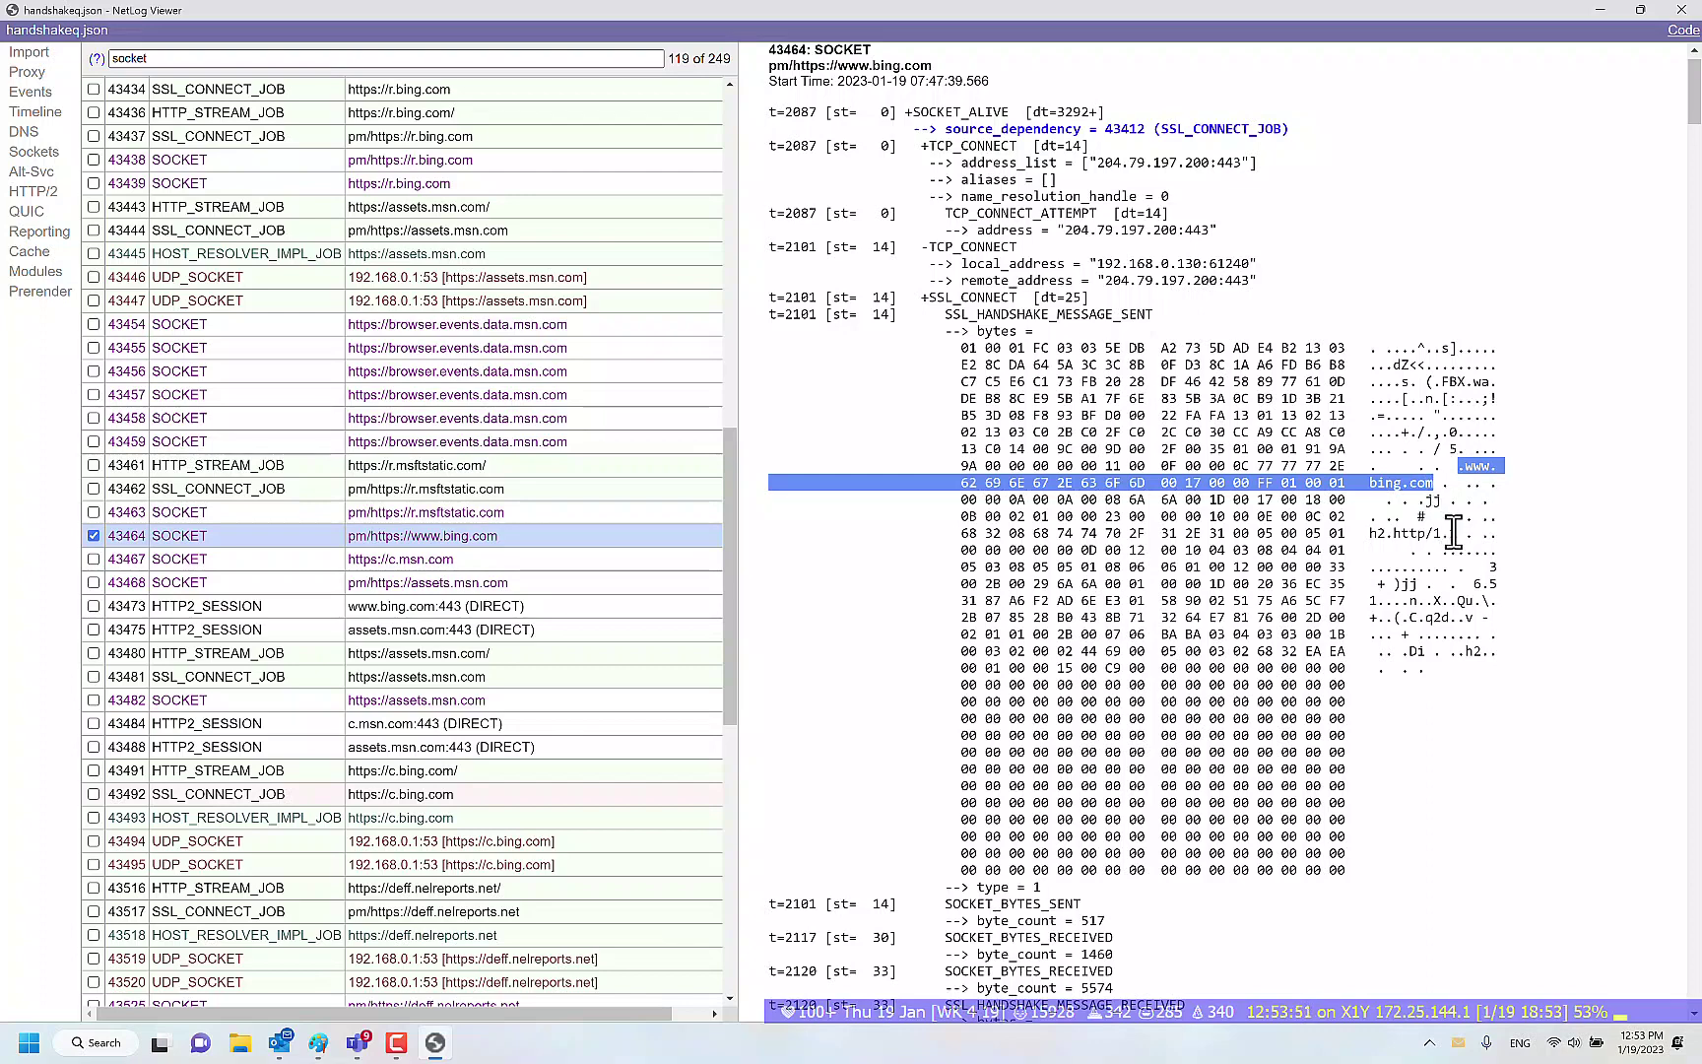
pyautogui.click(1458, 535)
pyautogui.moveTo(1459, 535); pyautogui.dragTo(1368, 534)
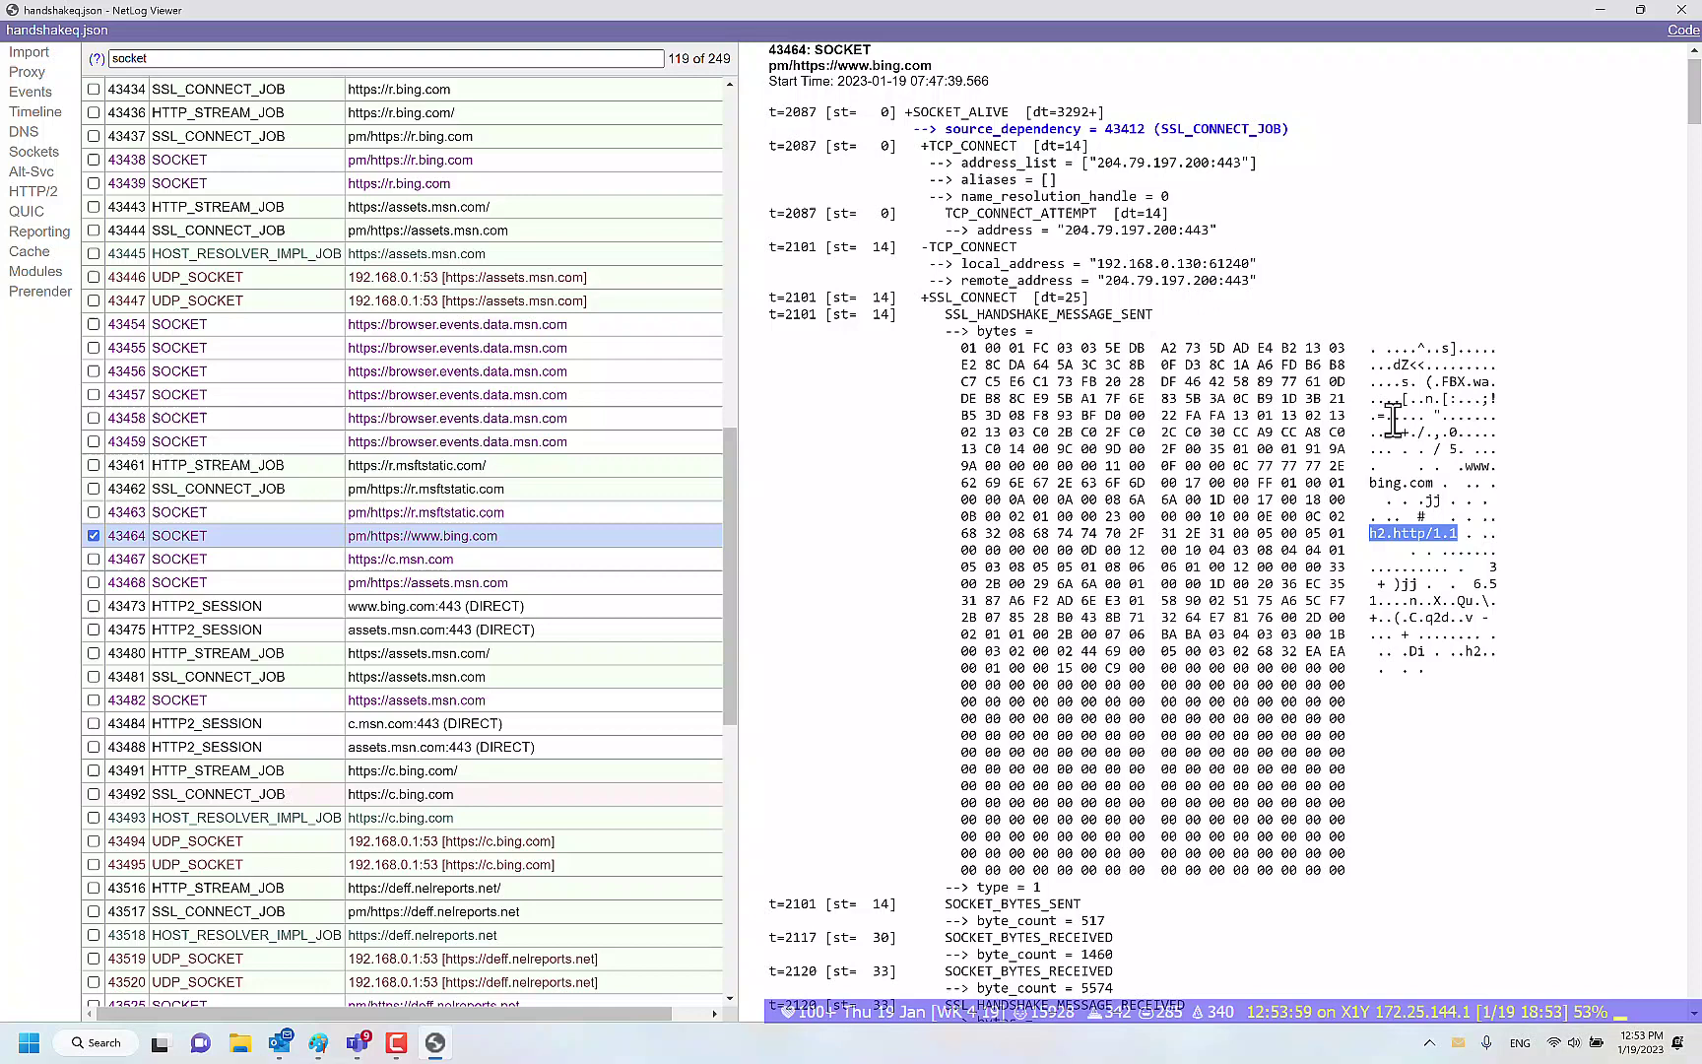
pyautogui.moveTo(1236, 414); pyautogui.dragTo(1352, 456)
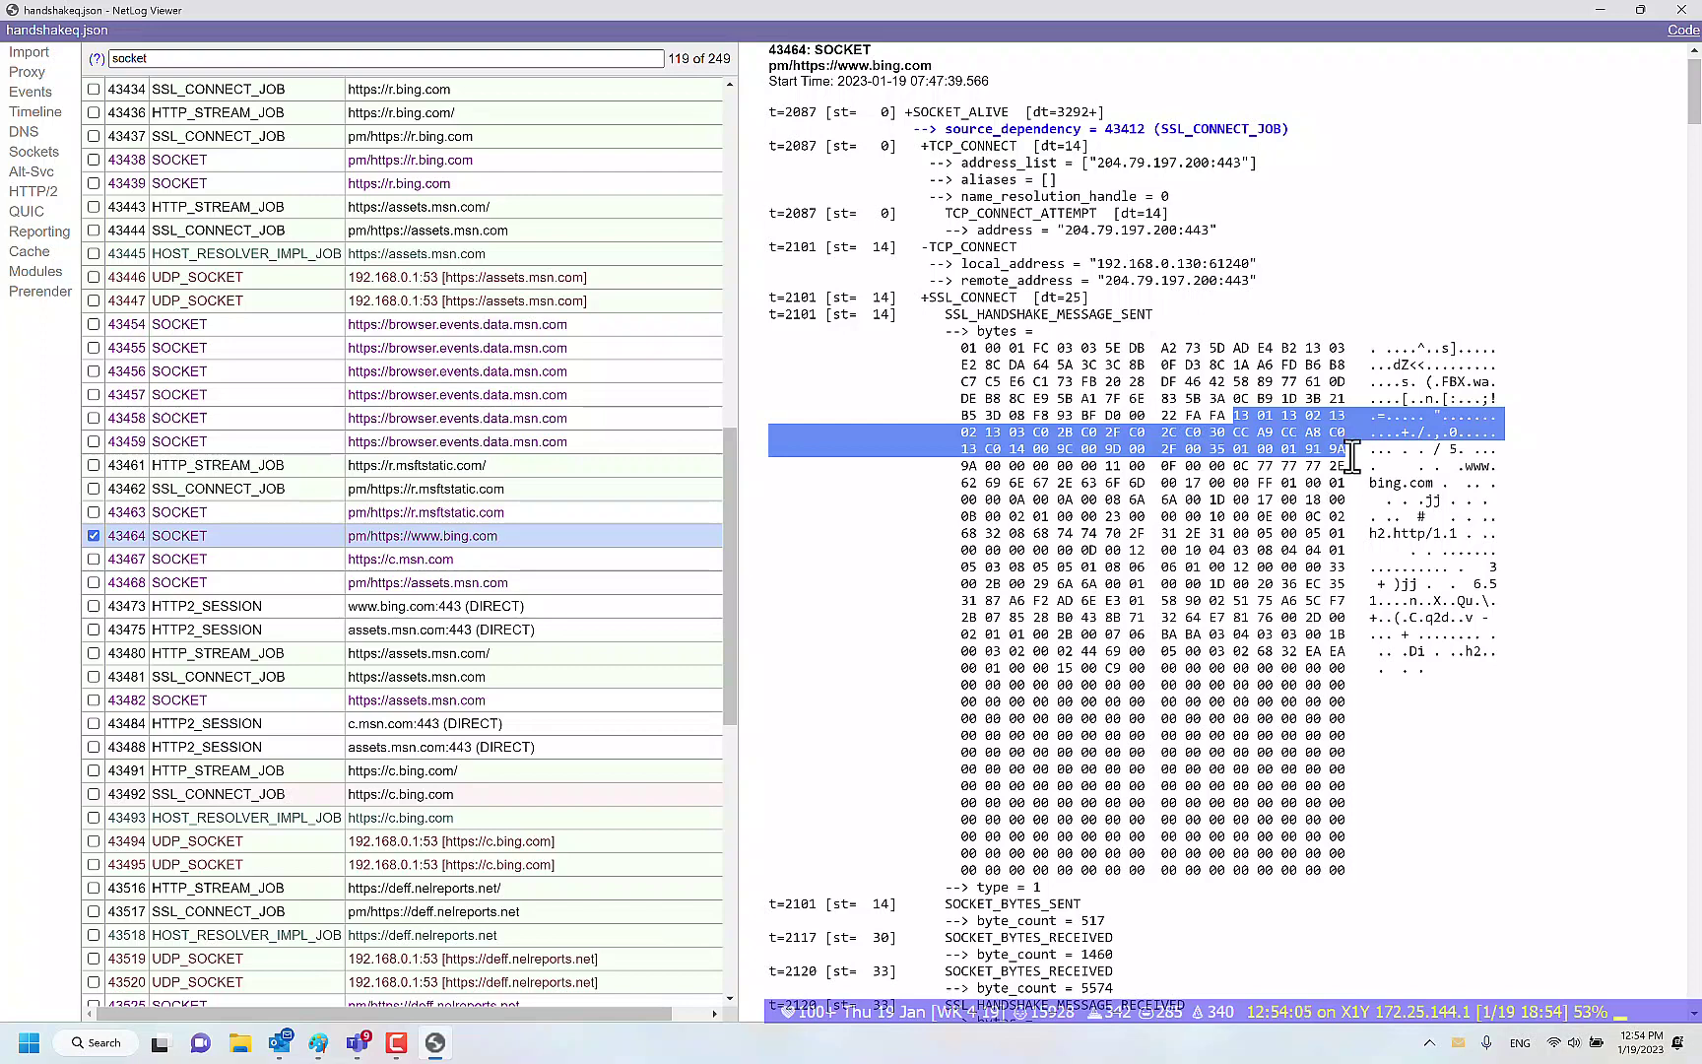
pyautogui.moveTo(1350, 457); pyautogui.dragTo(1351, 466)
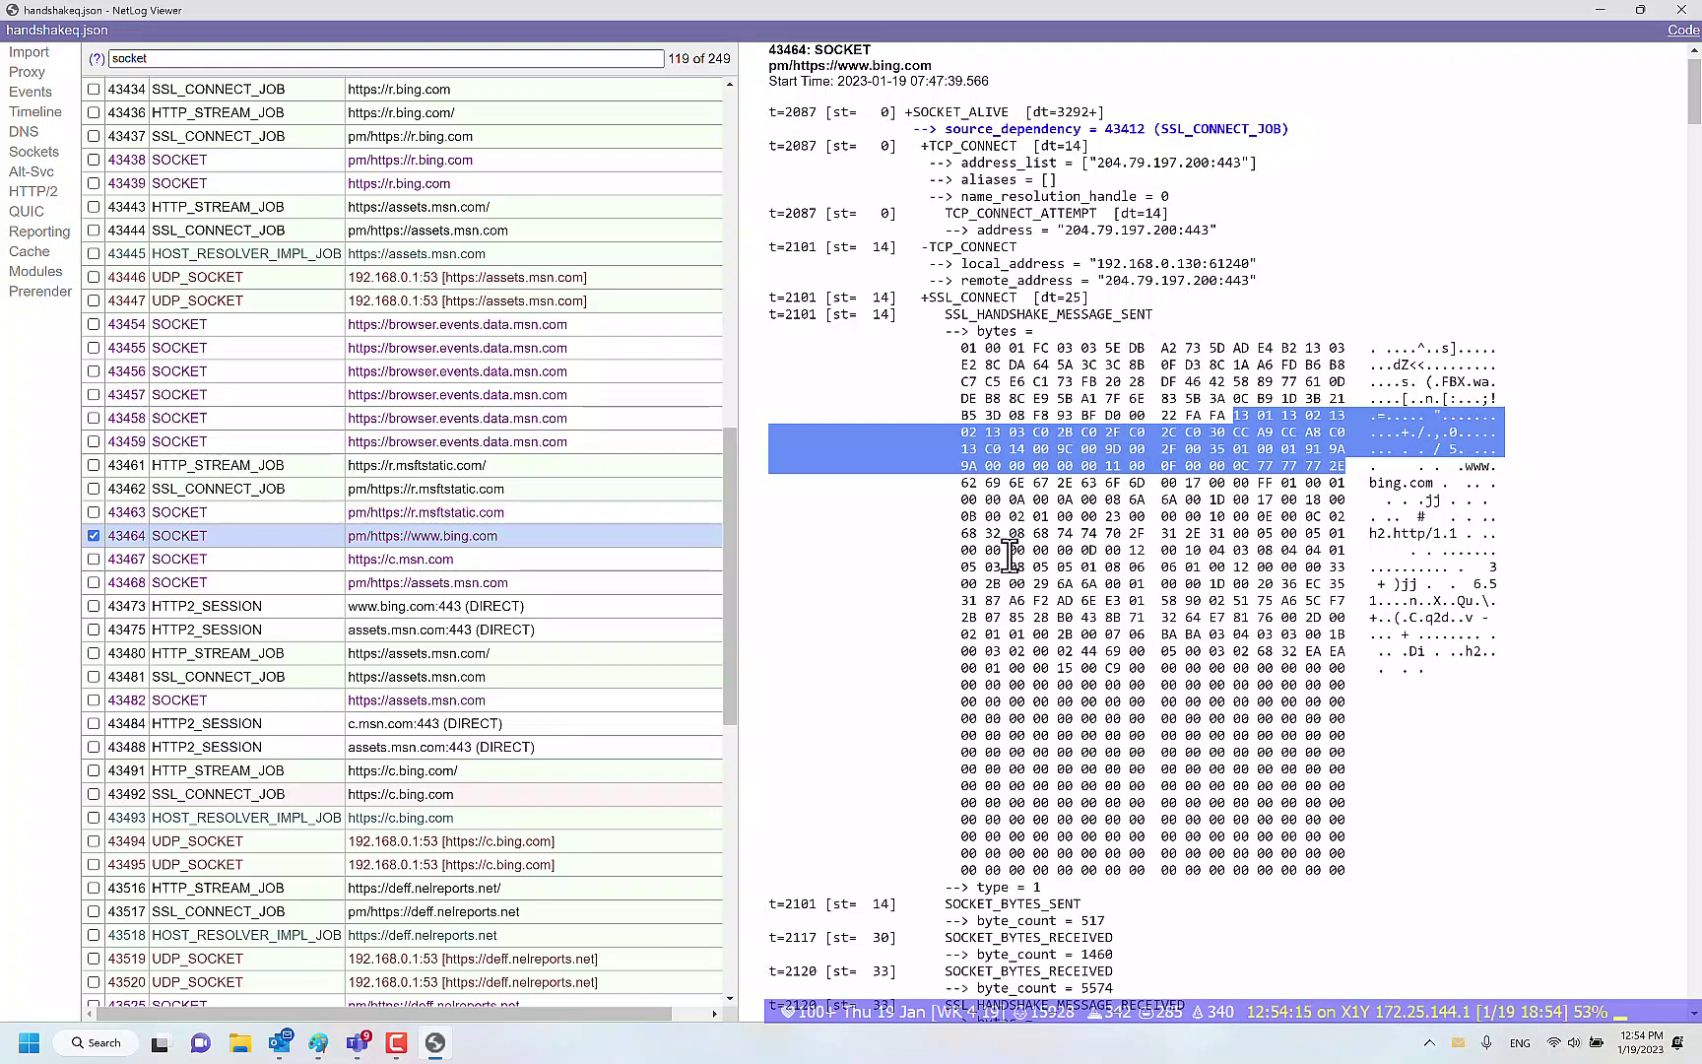
# Close NetLog Viewer and download FiddlerImportNetLog.exe from the v1.3.4.2 GitHub release.
pyautogui.click(1681, 16)
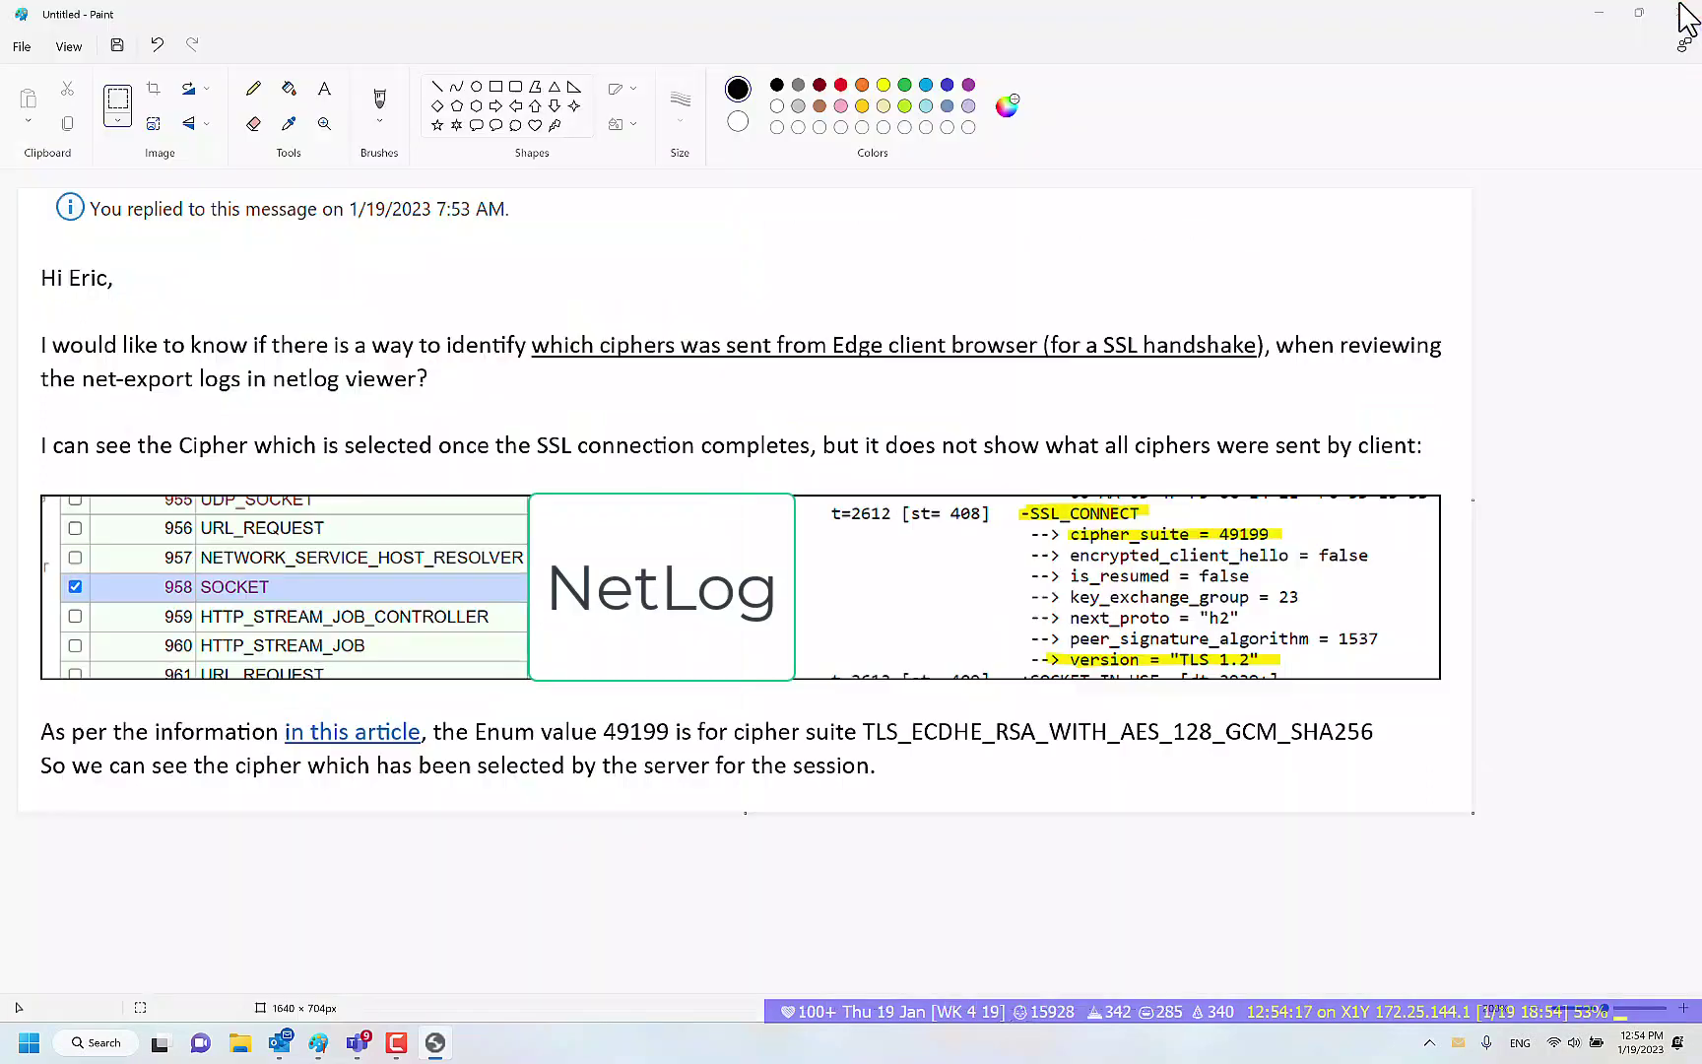
pyautogui.click(1123, 1025)
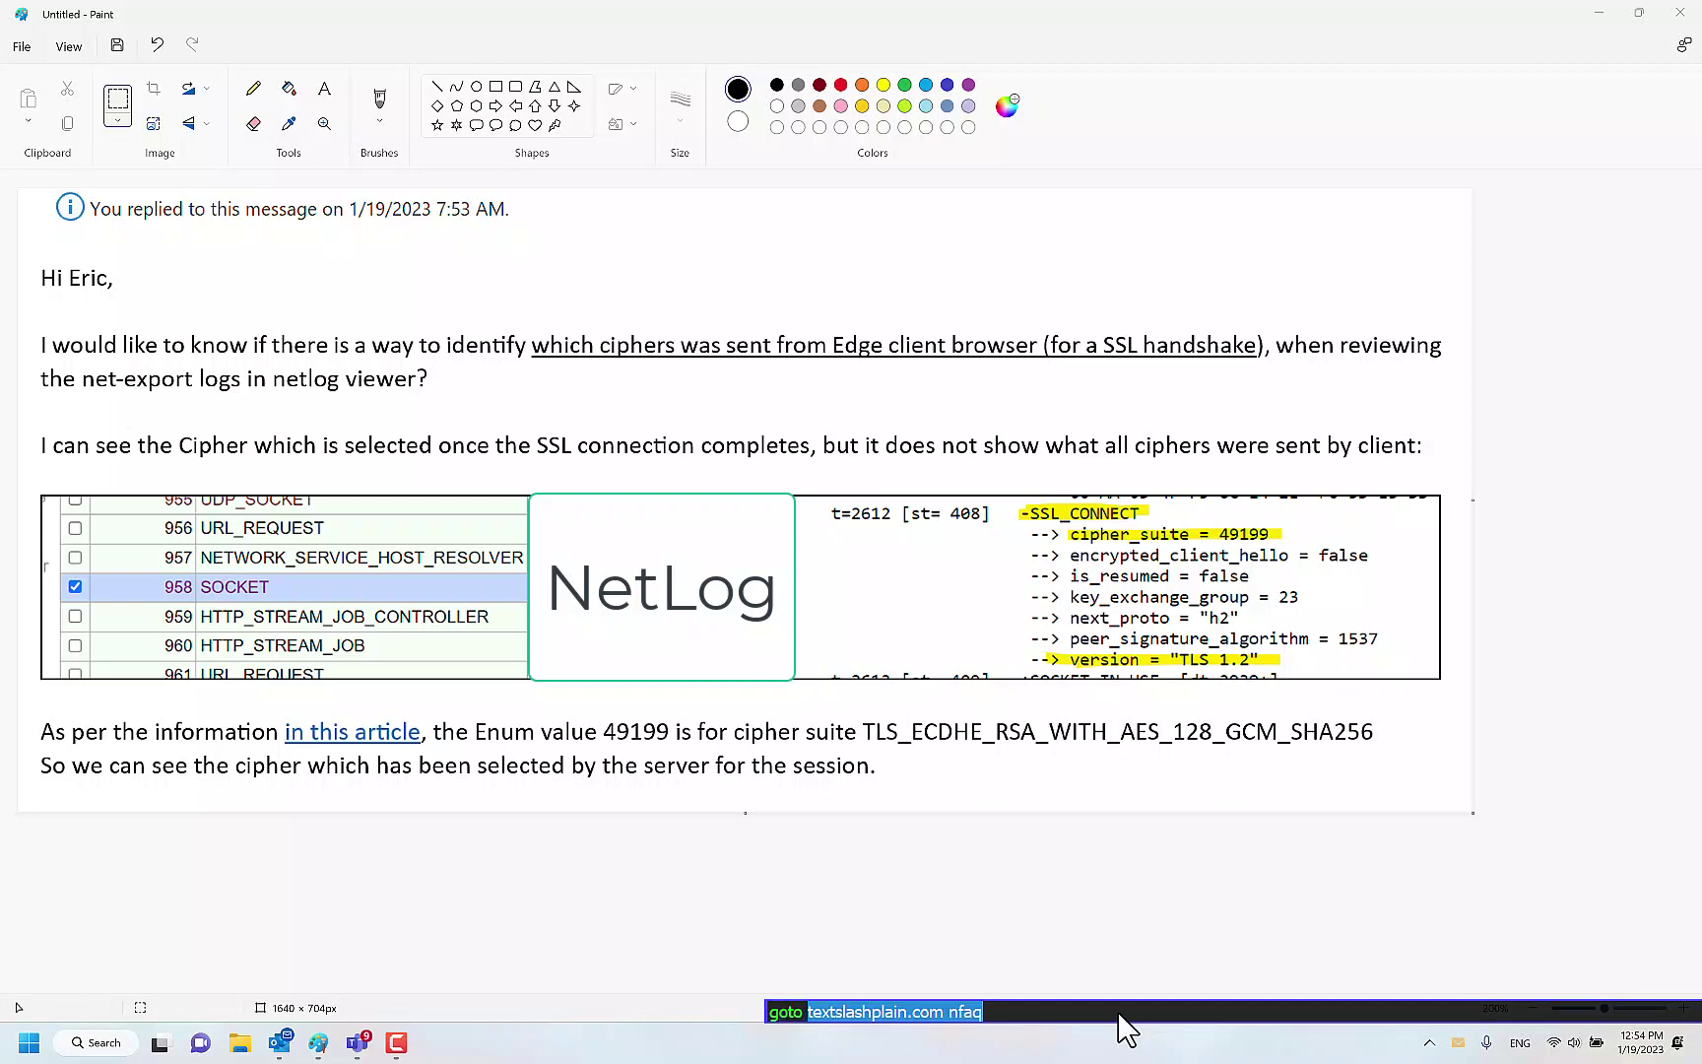
pyautogui.write('netlog importer fiddler github')
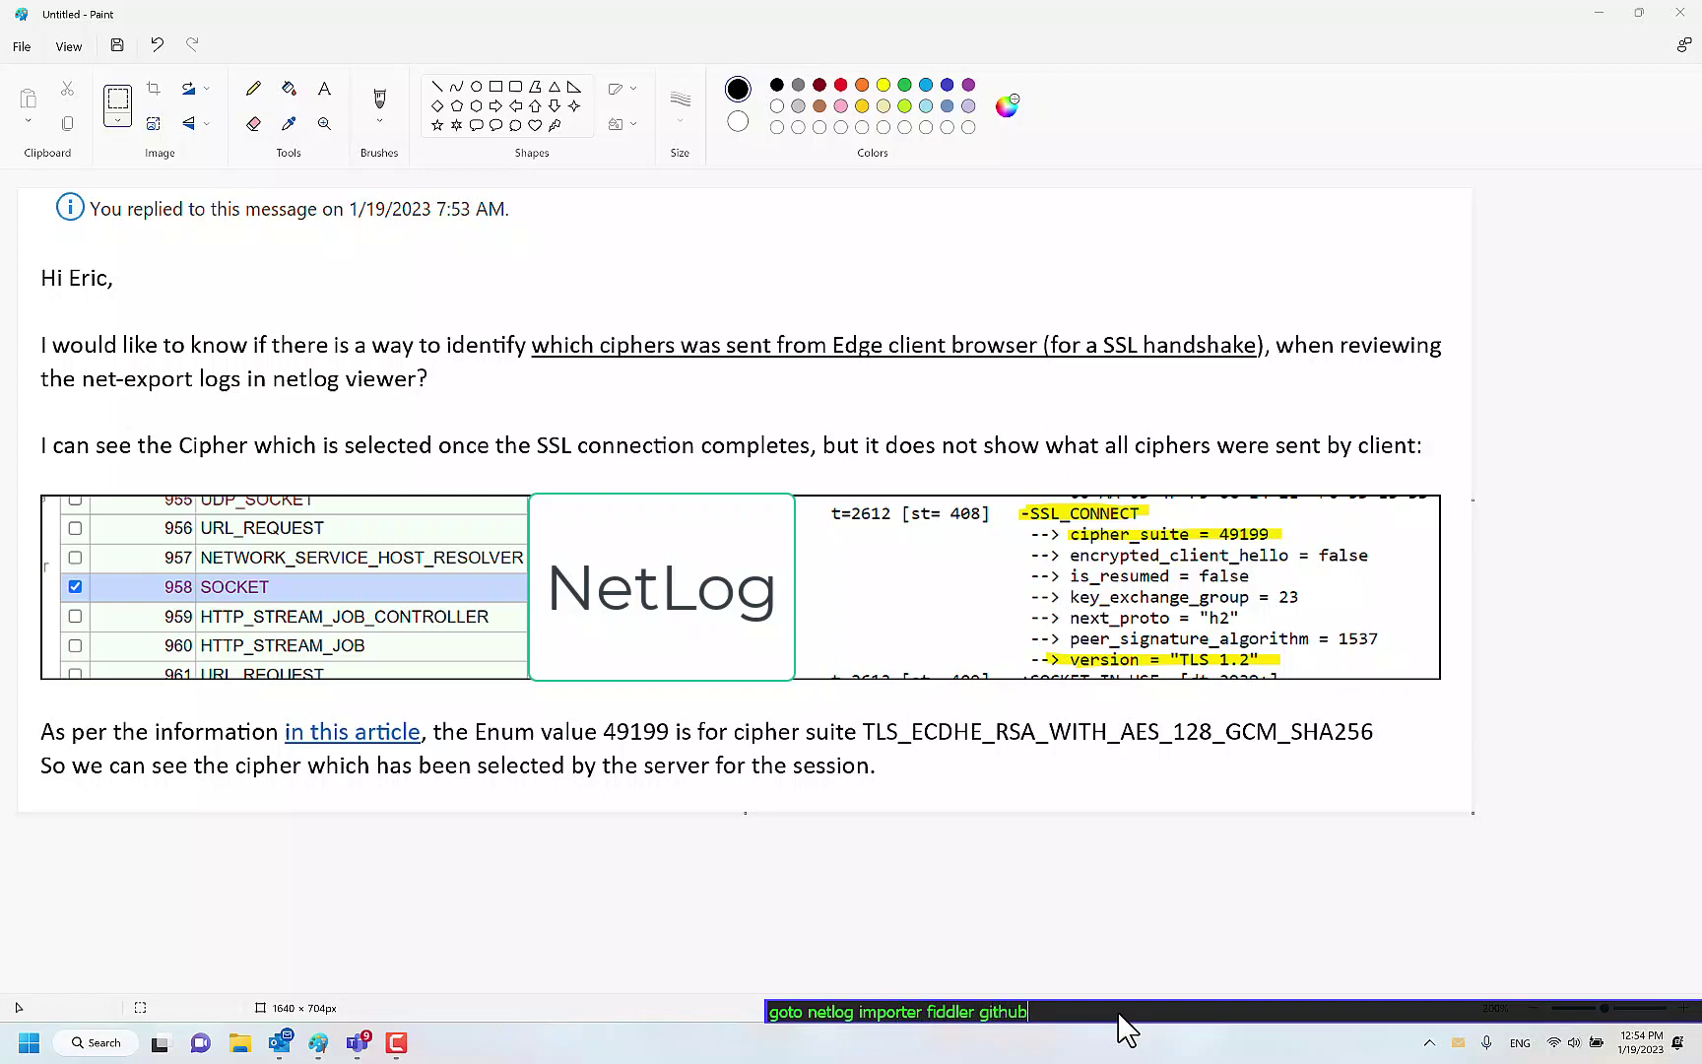
pyautogui.press('Return')
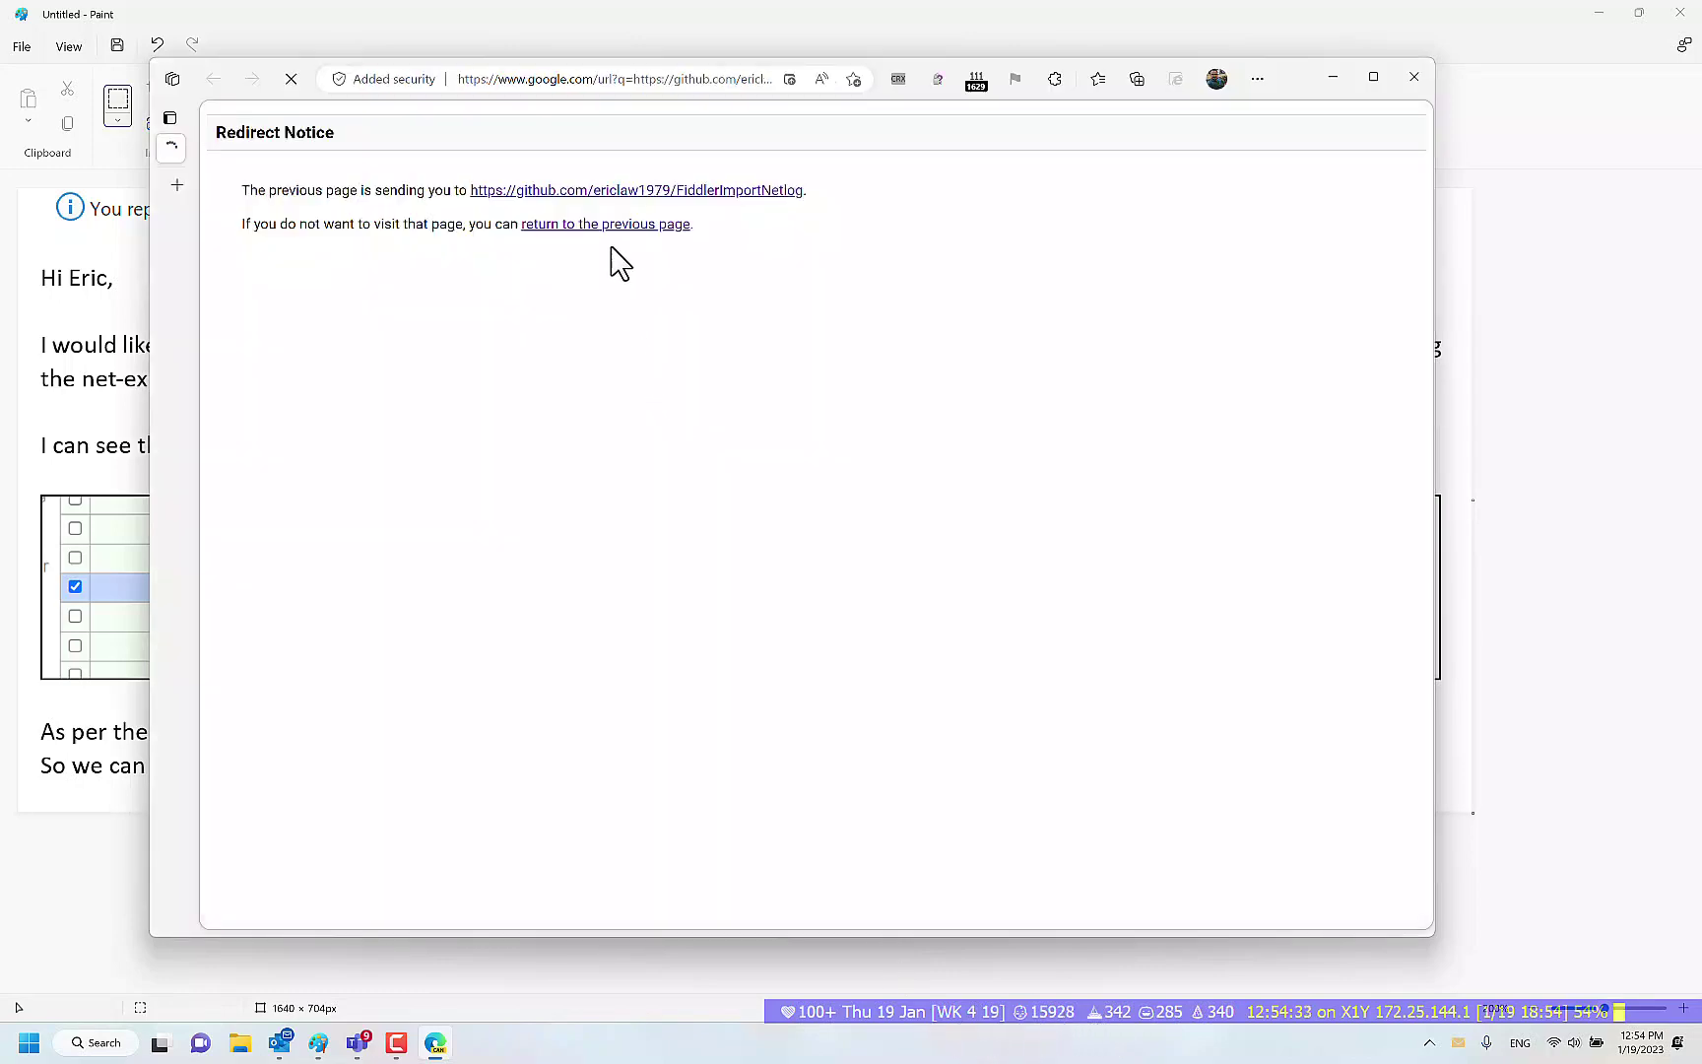
pyautogui.click(625, 194)
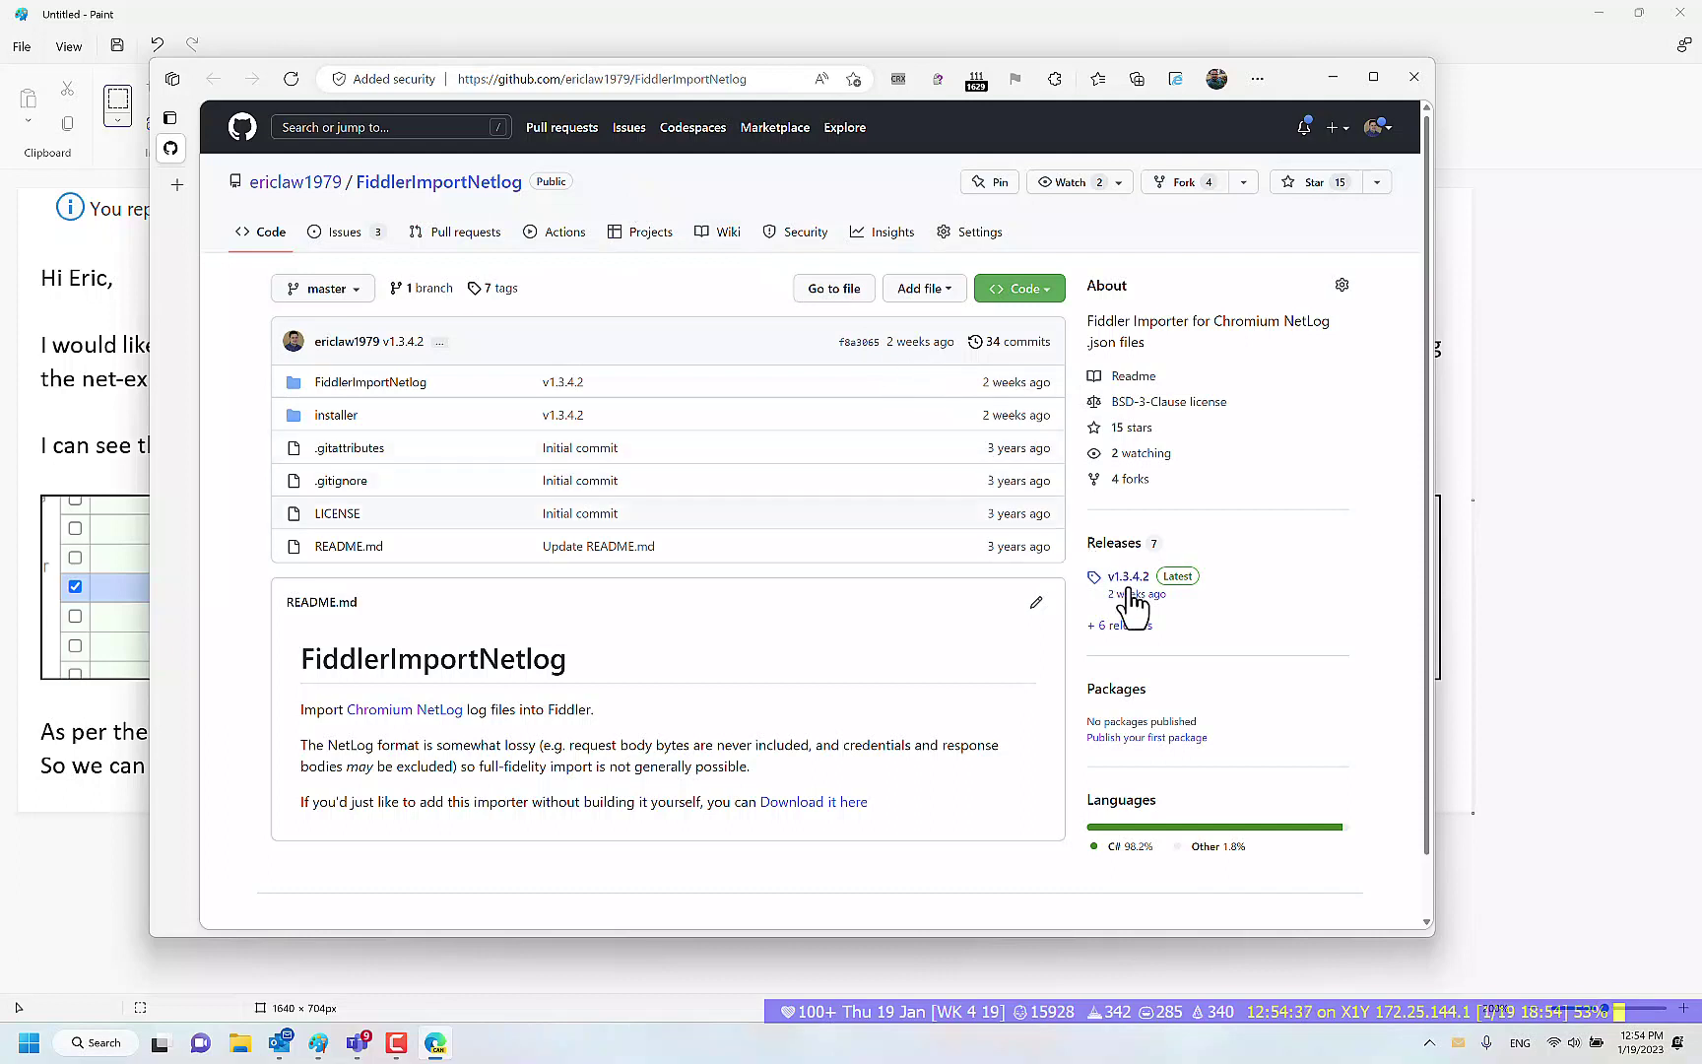
pyautogui.click(1128, 576)
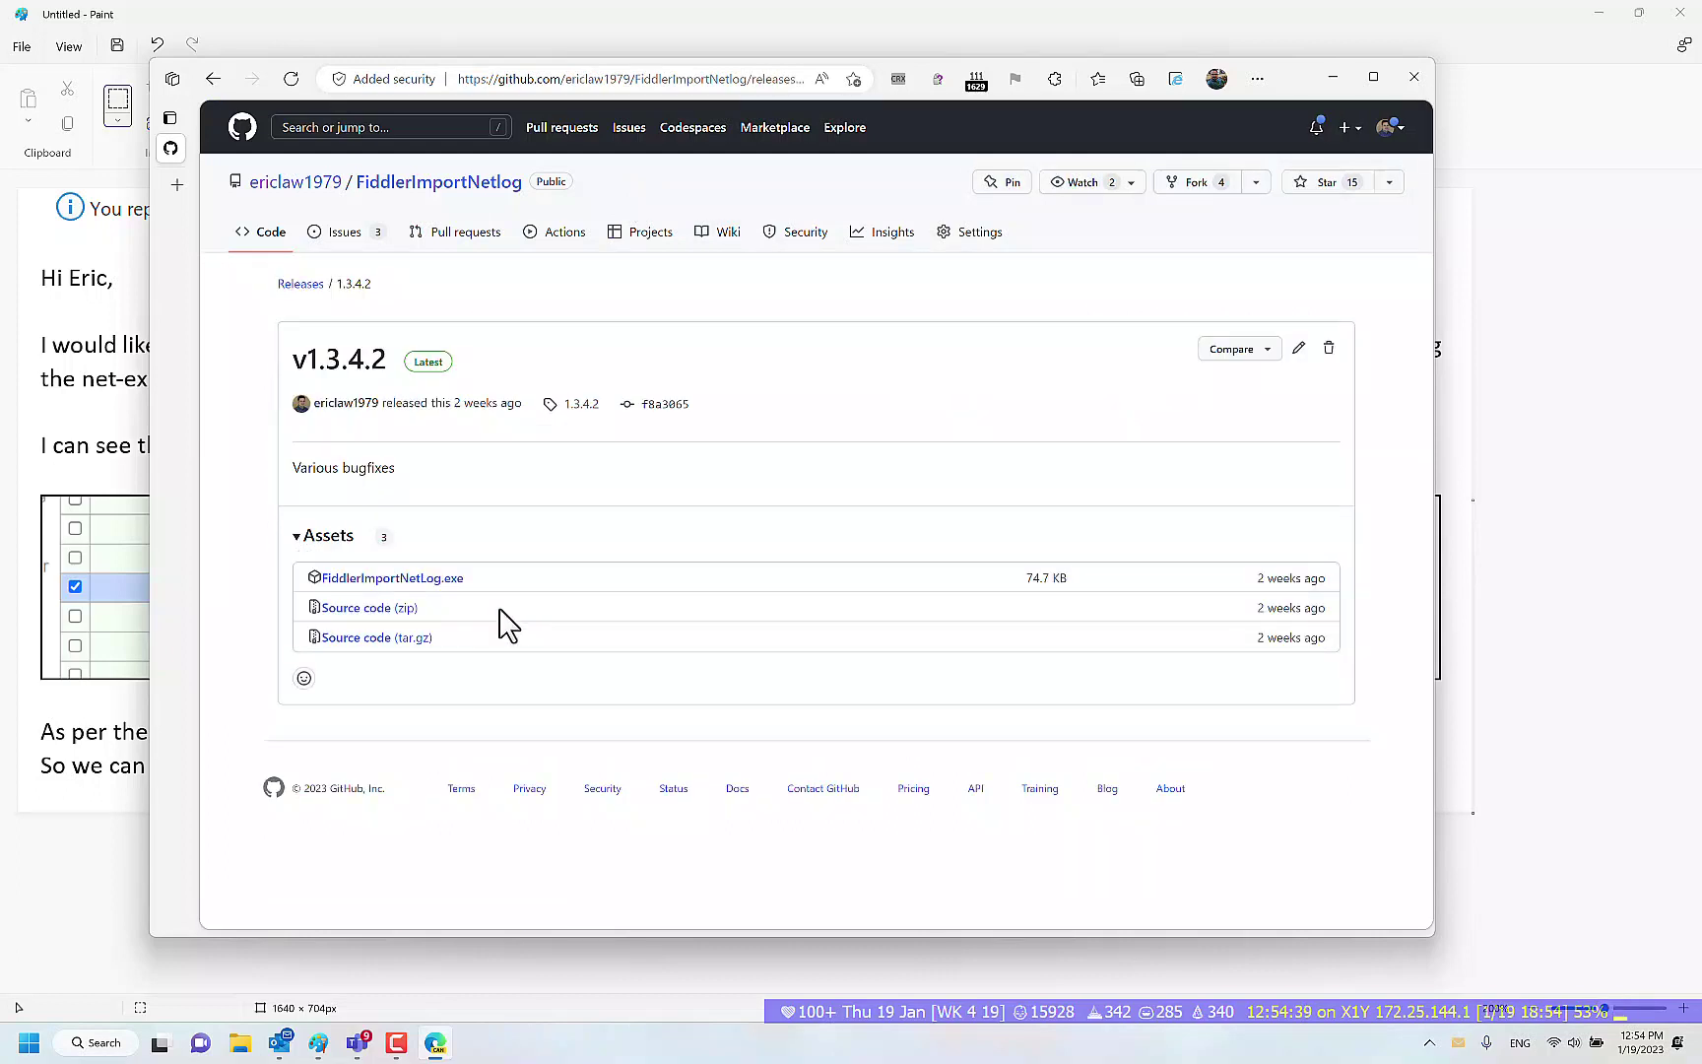
pyautogui.click(426, 579)
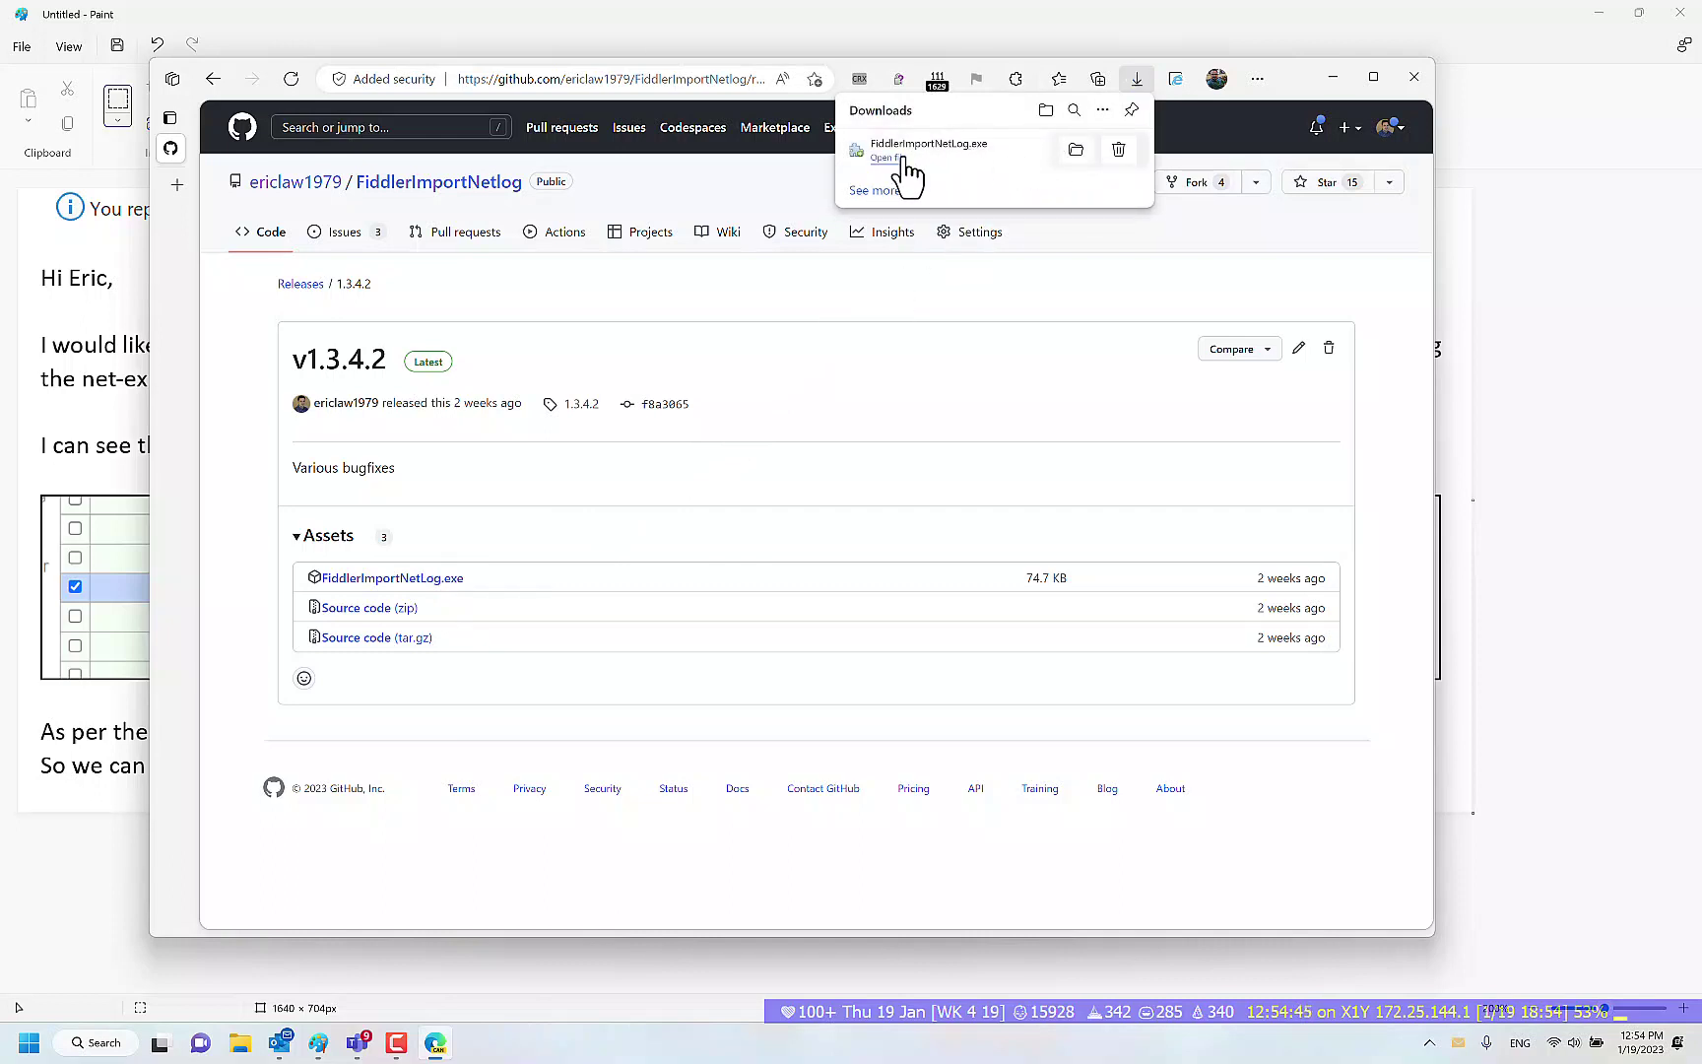
# Run the FiddlerImportNetLog installer to completion, then launch 'fiddler -viewer'.
pyautogui.click(889, 158)
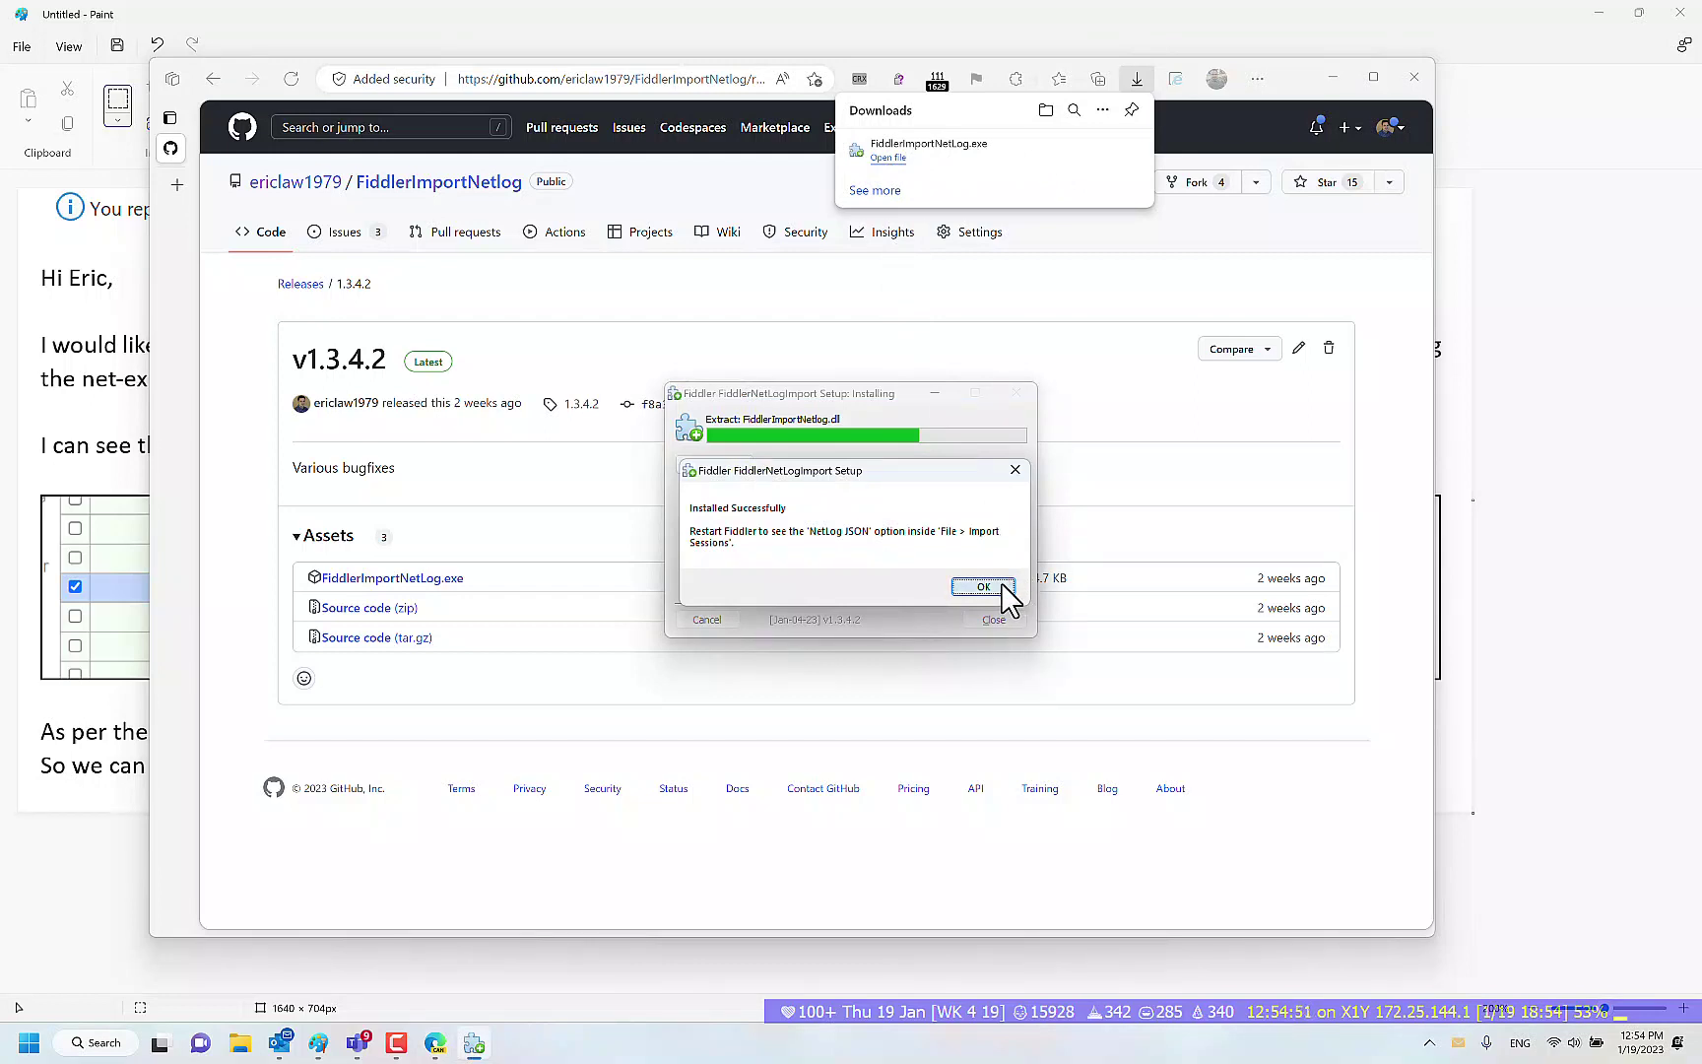
pyautogui.click(984, 587)
pyautogui.click(992, 620)
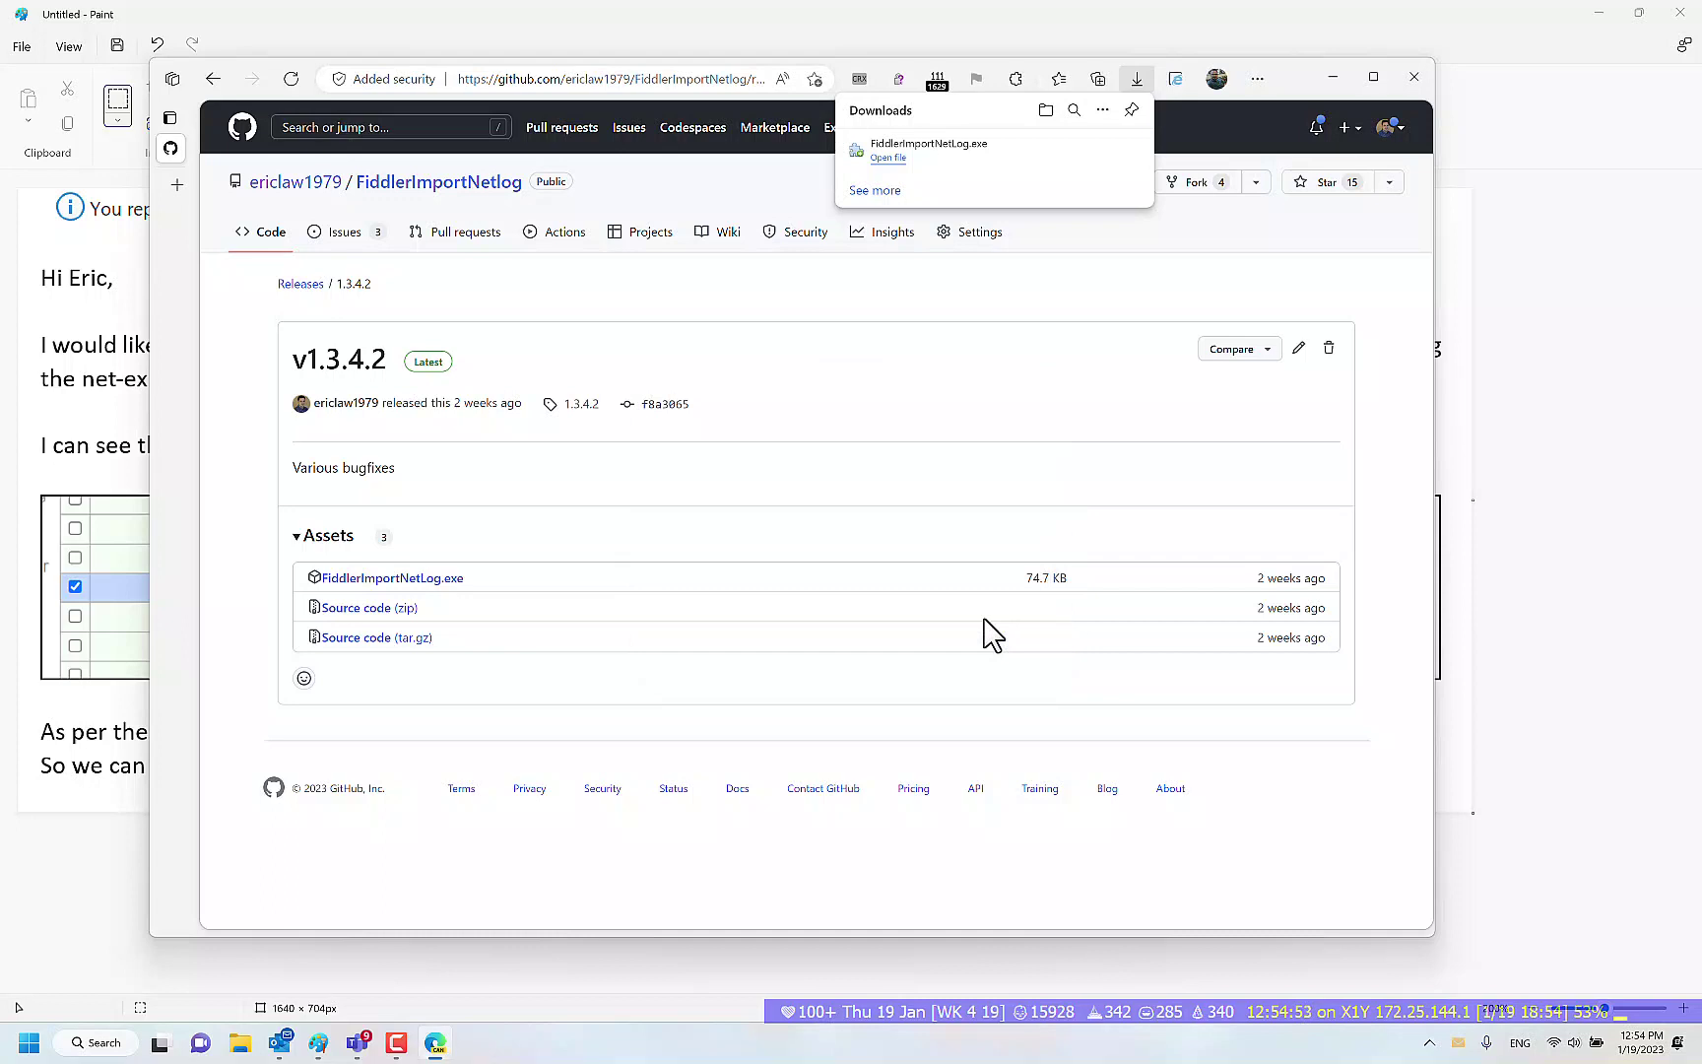
pyautogui.press('super+q')
pyautogui.write('fiddler -viewer')
pyautogui.press('Return')
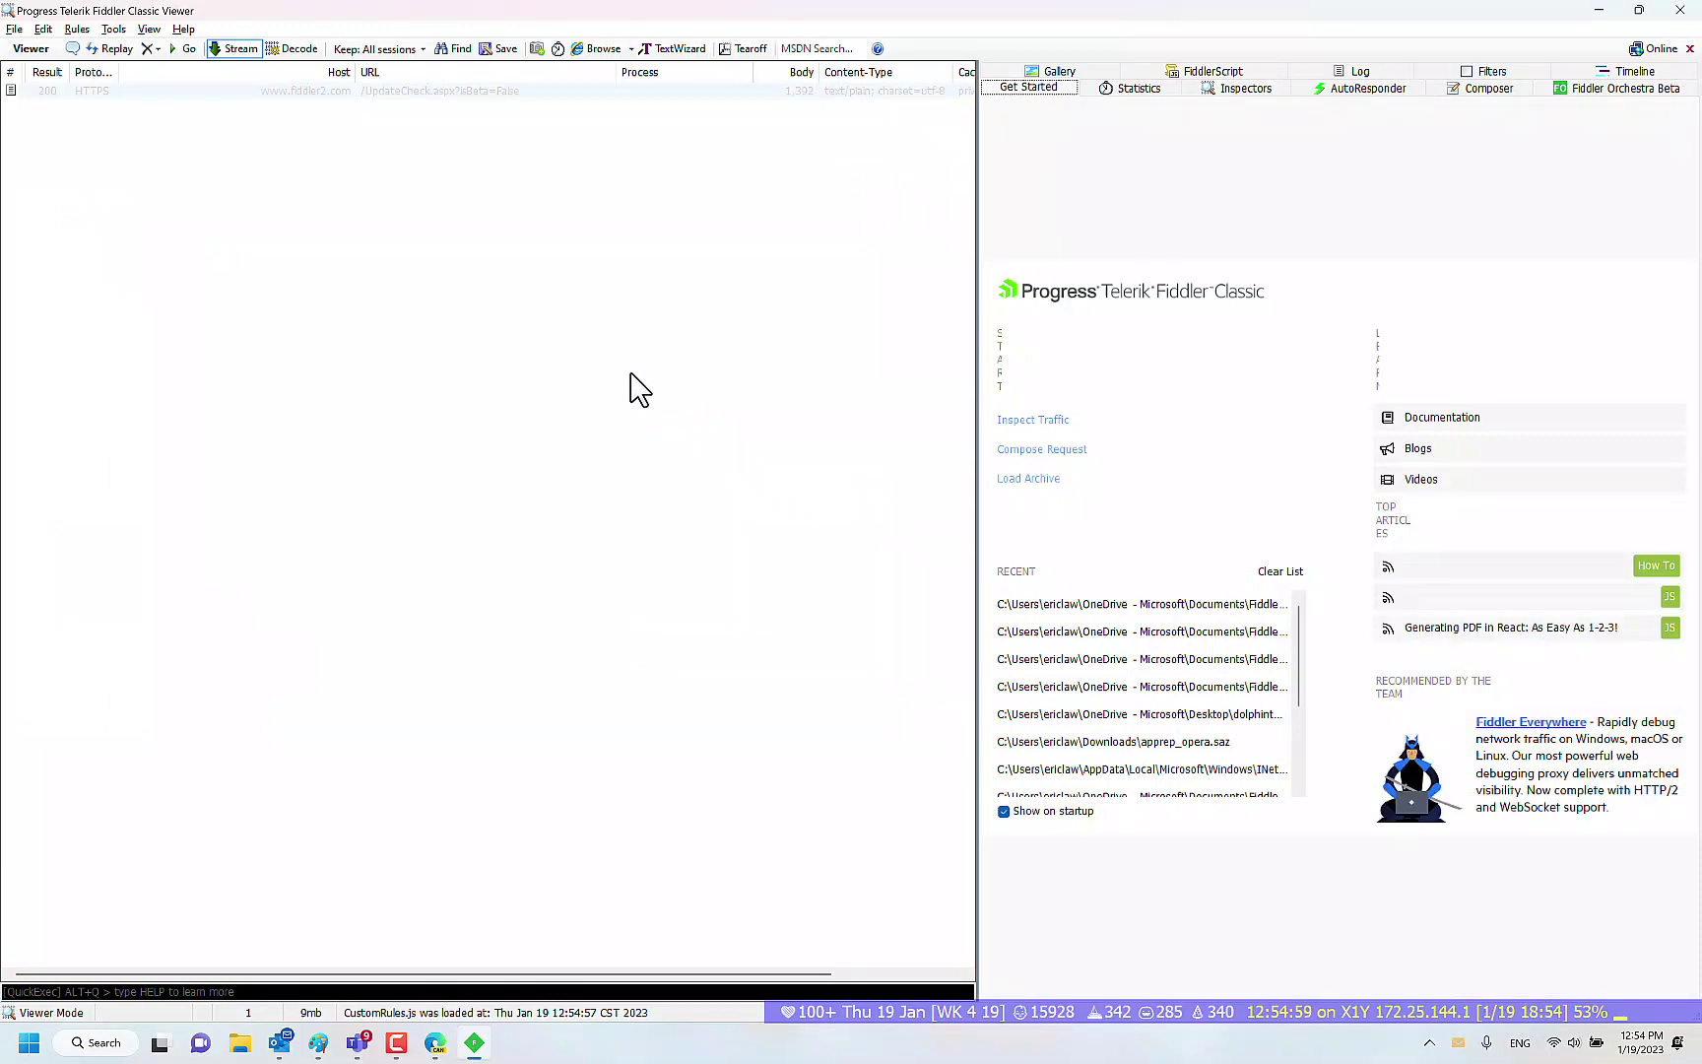
# Import handshaker.json as NetLog JSON and select an imported assets.msn.com session.
pyautogui.hotkey('alt', 'f')
pyautogui.press('Escape')
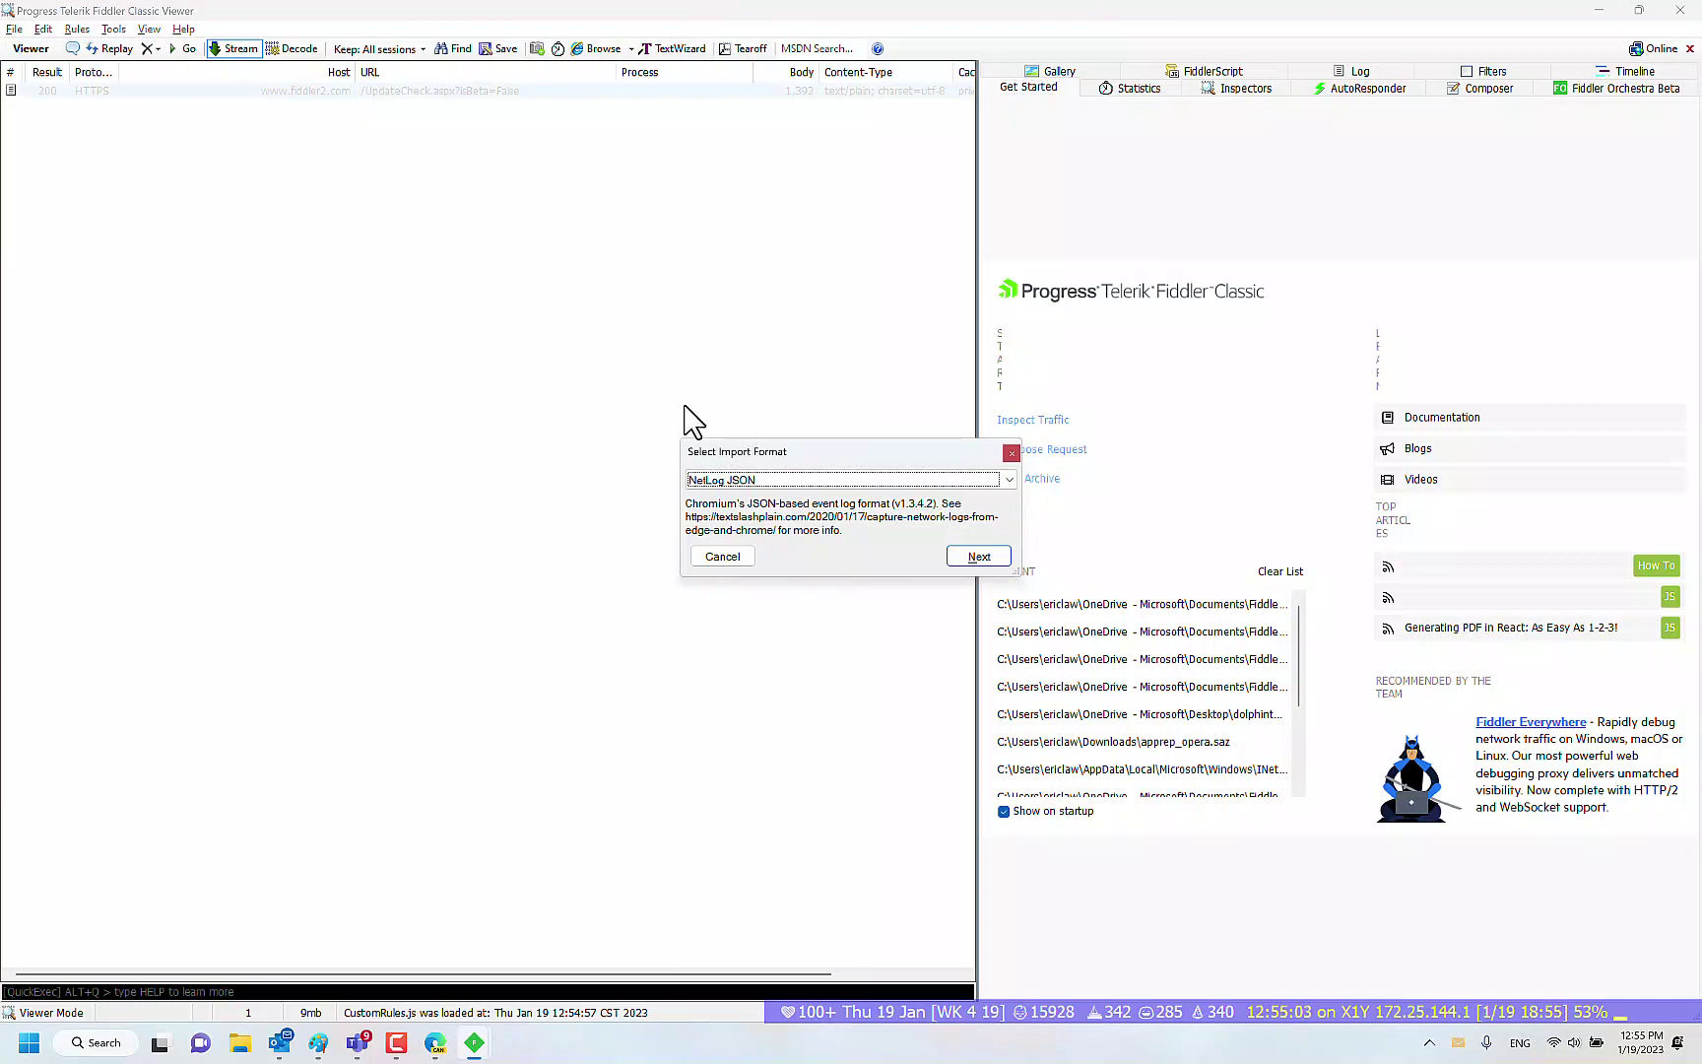
pyautogui.click(979, 556)
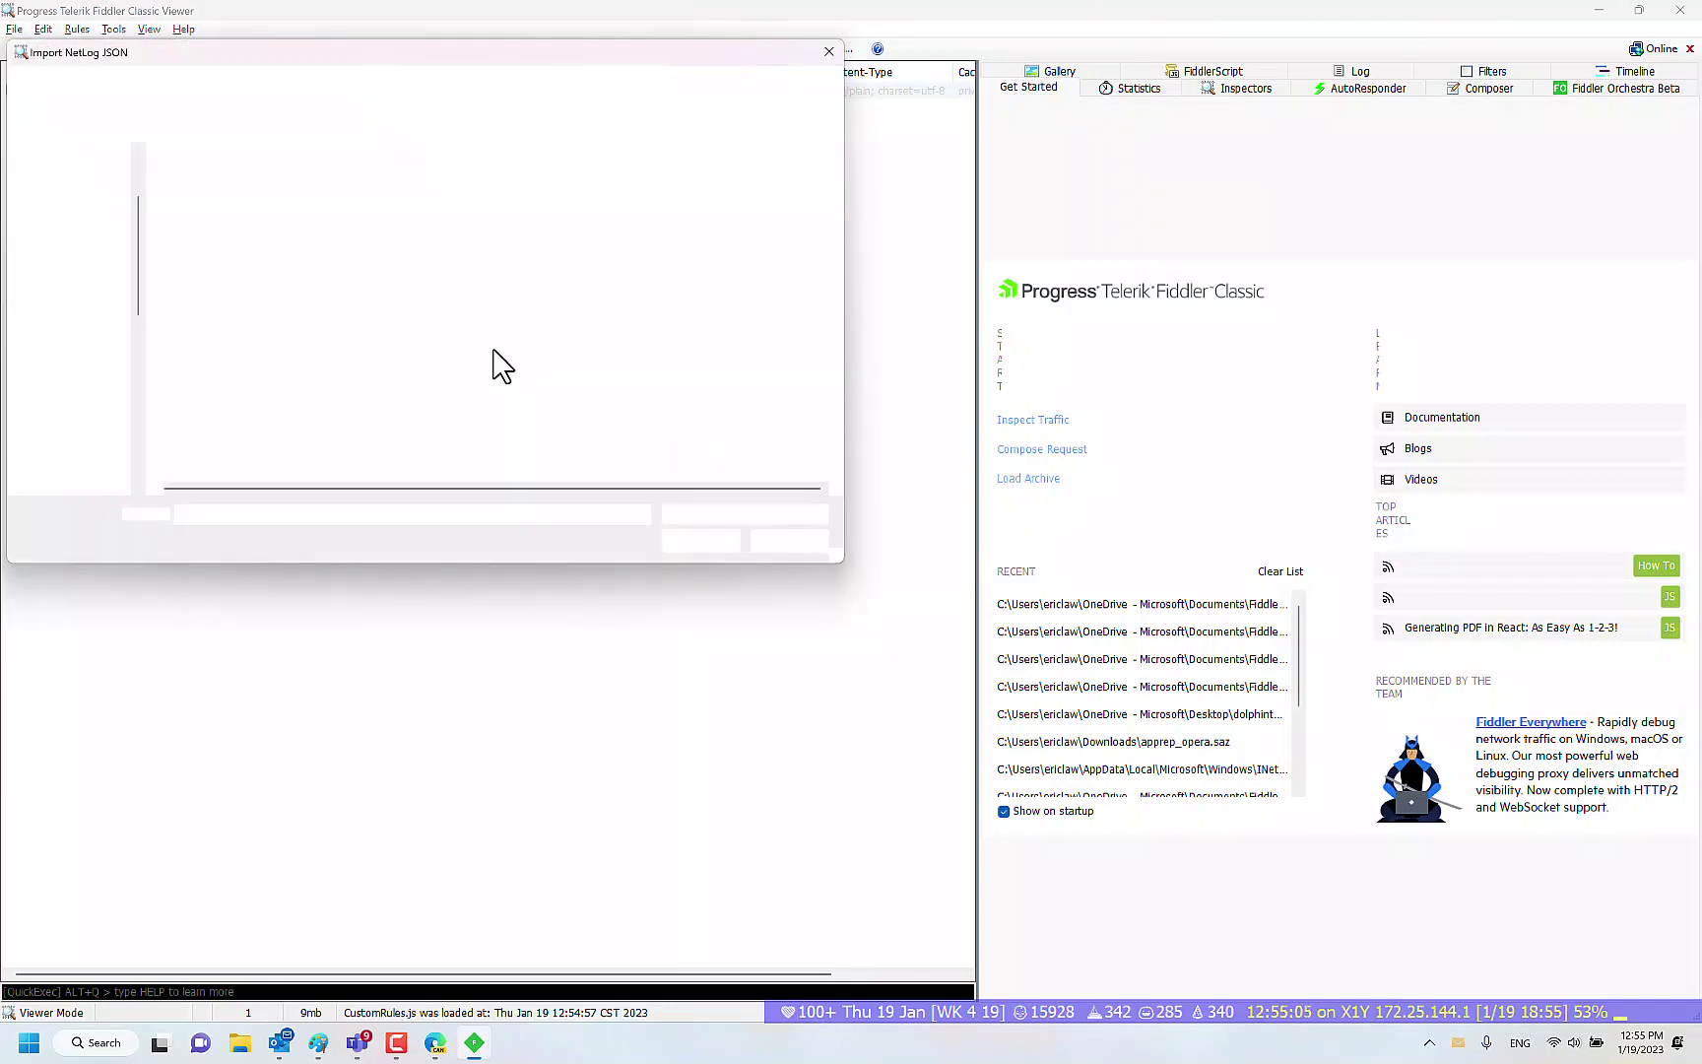
pyautogui.doubleClick(221, 319)
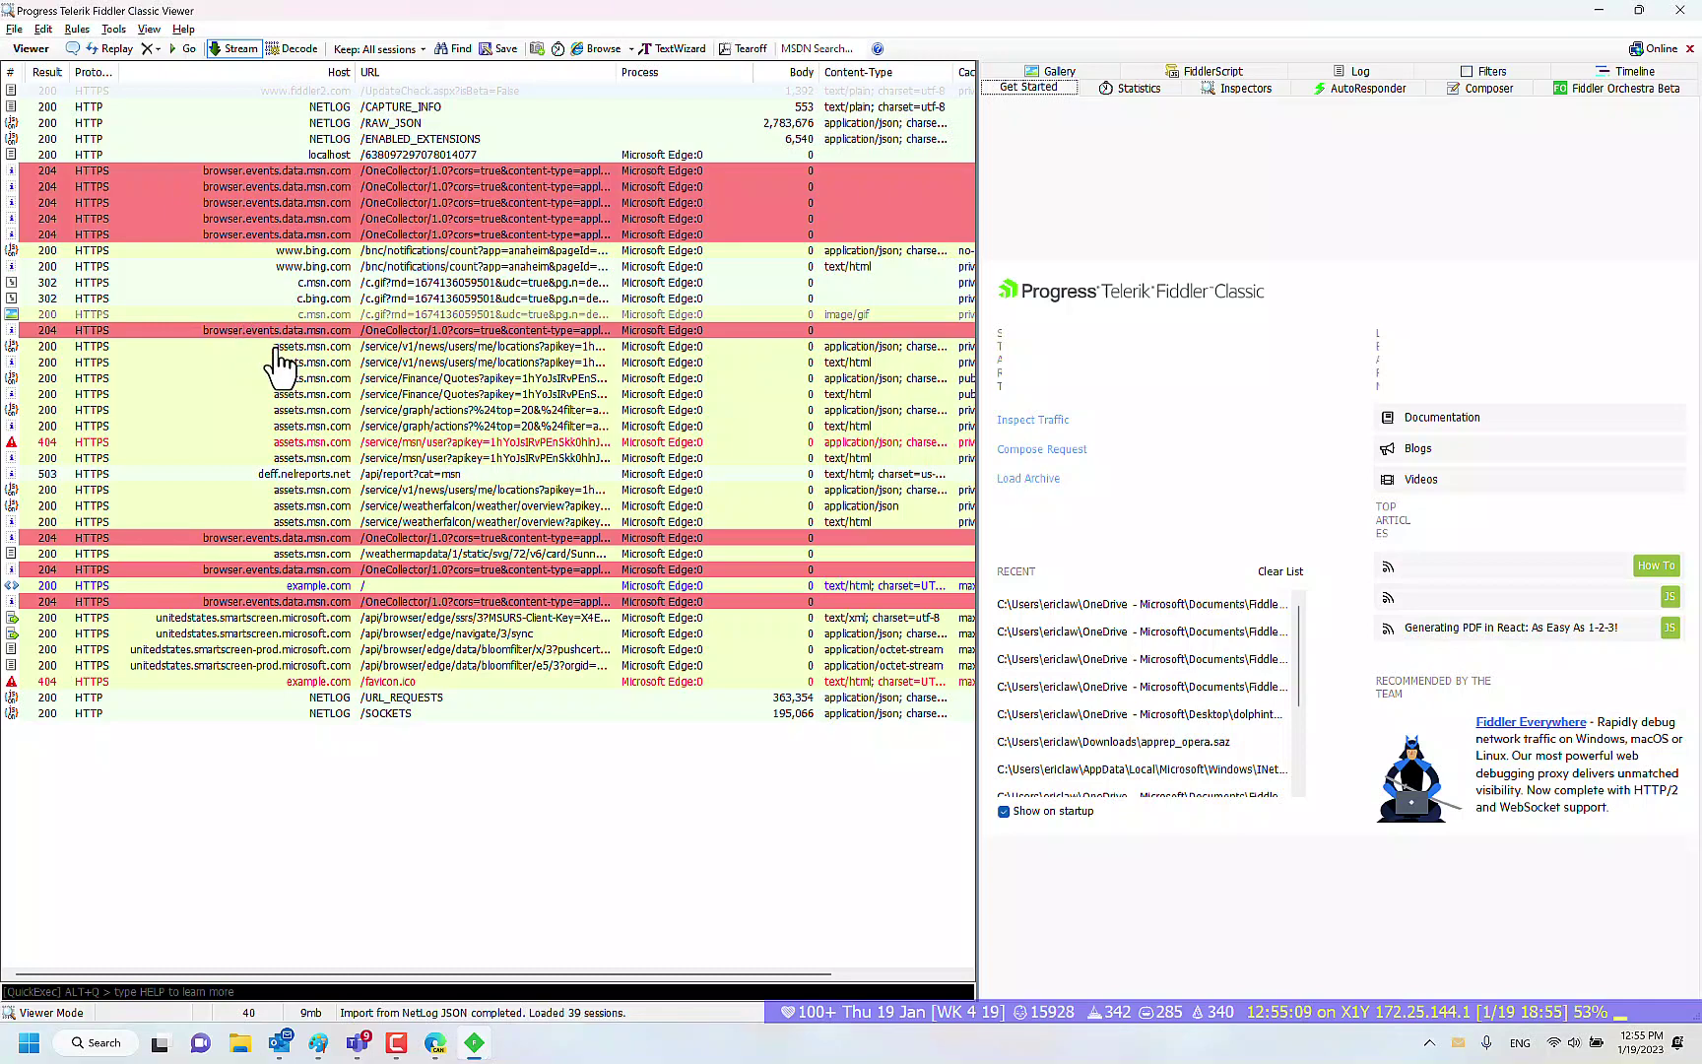
pyautogui.scroll(1, 352, 446)
pyautogui.click(353, 424)
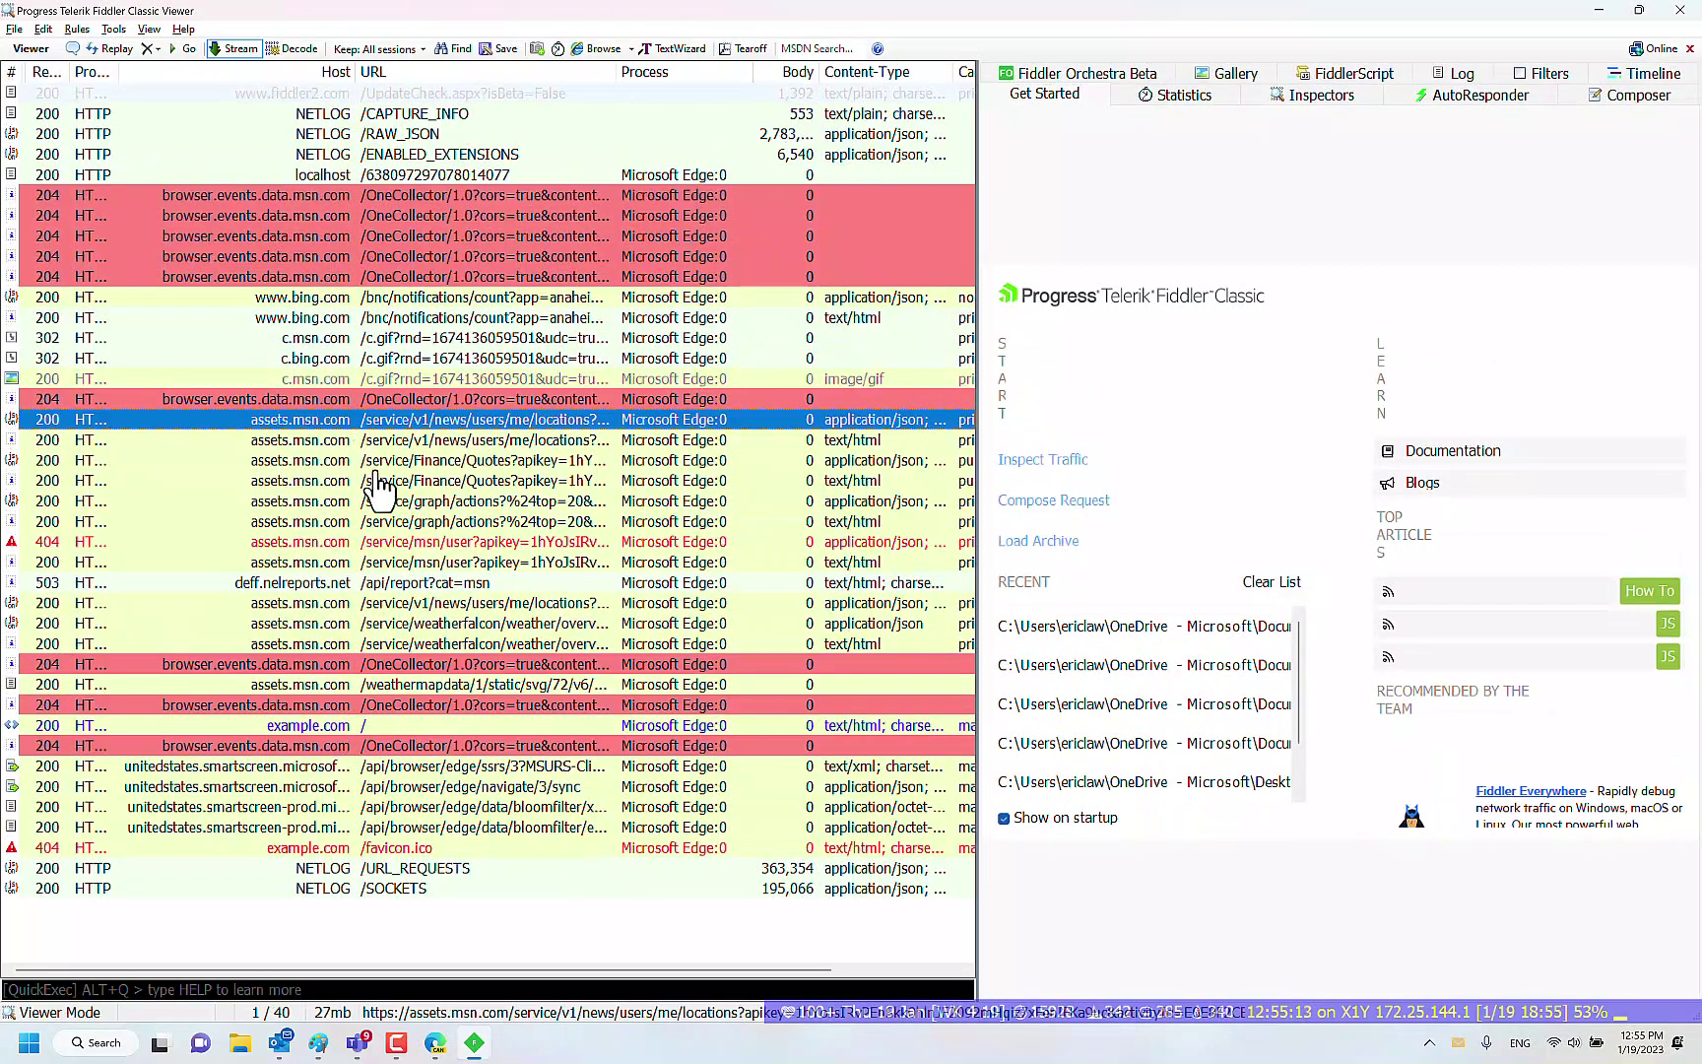
pyautogui.doubleClick(434, 892)
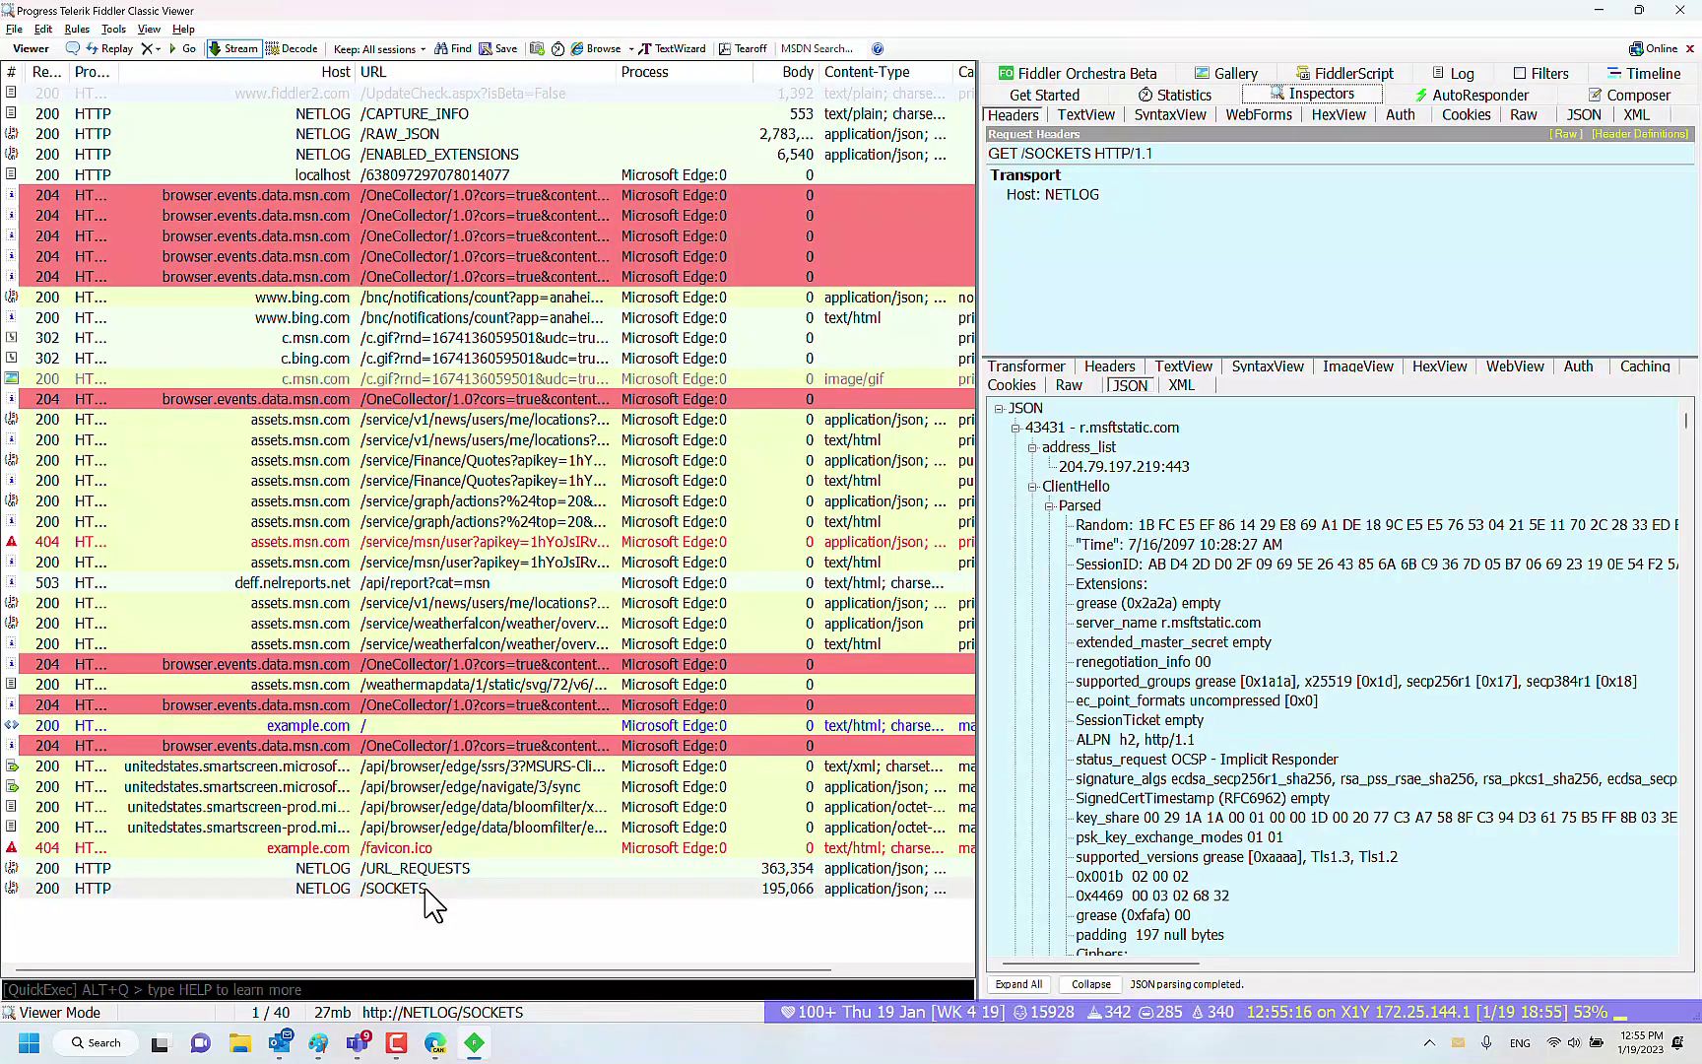
pyautogui.click(433, 891)
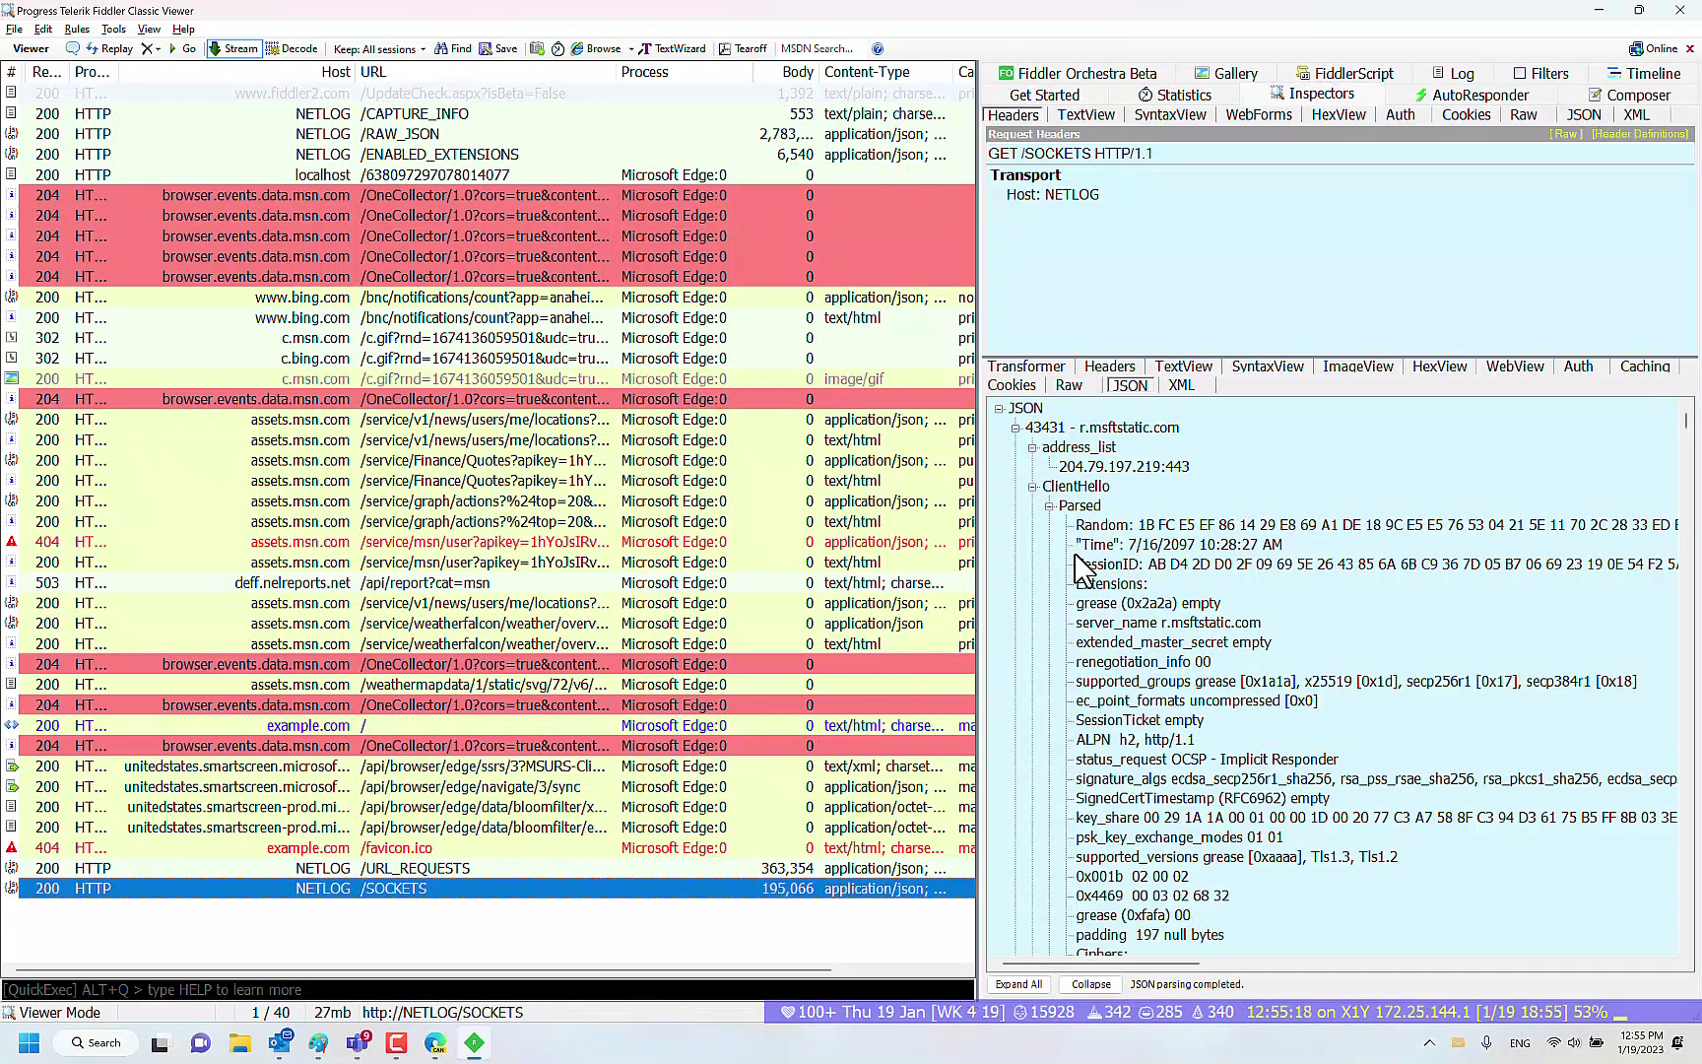
pyautogui.click(1016, 427)
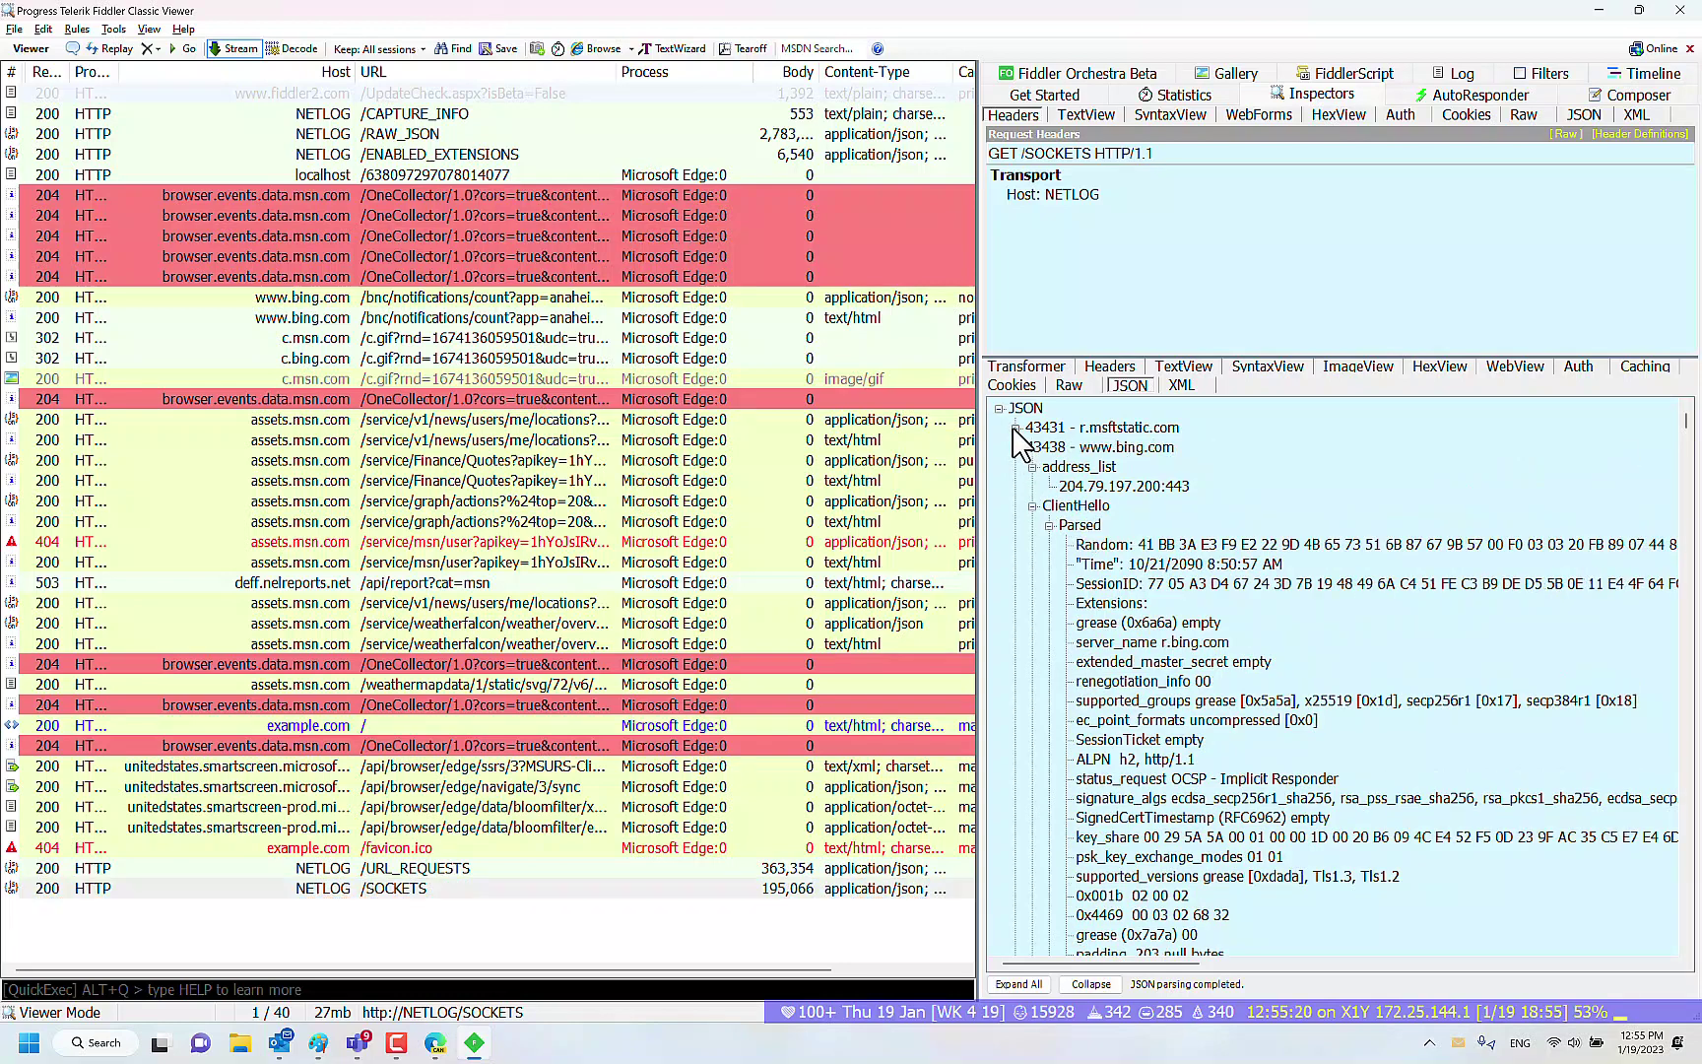
pyautogui.click(1091, 985)
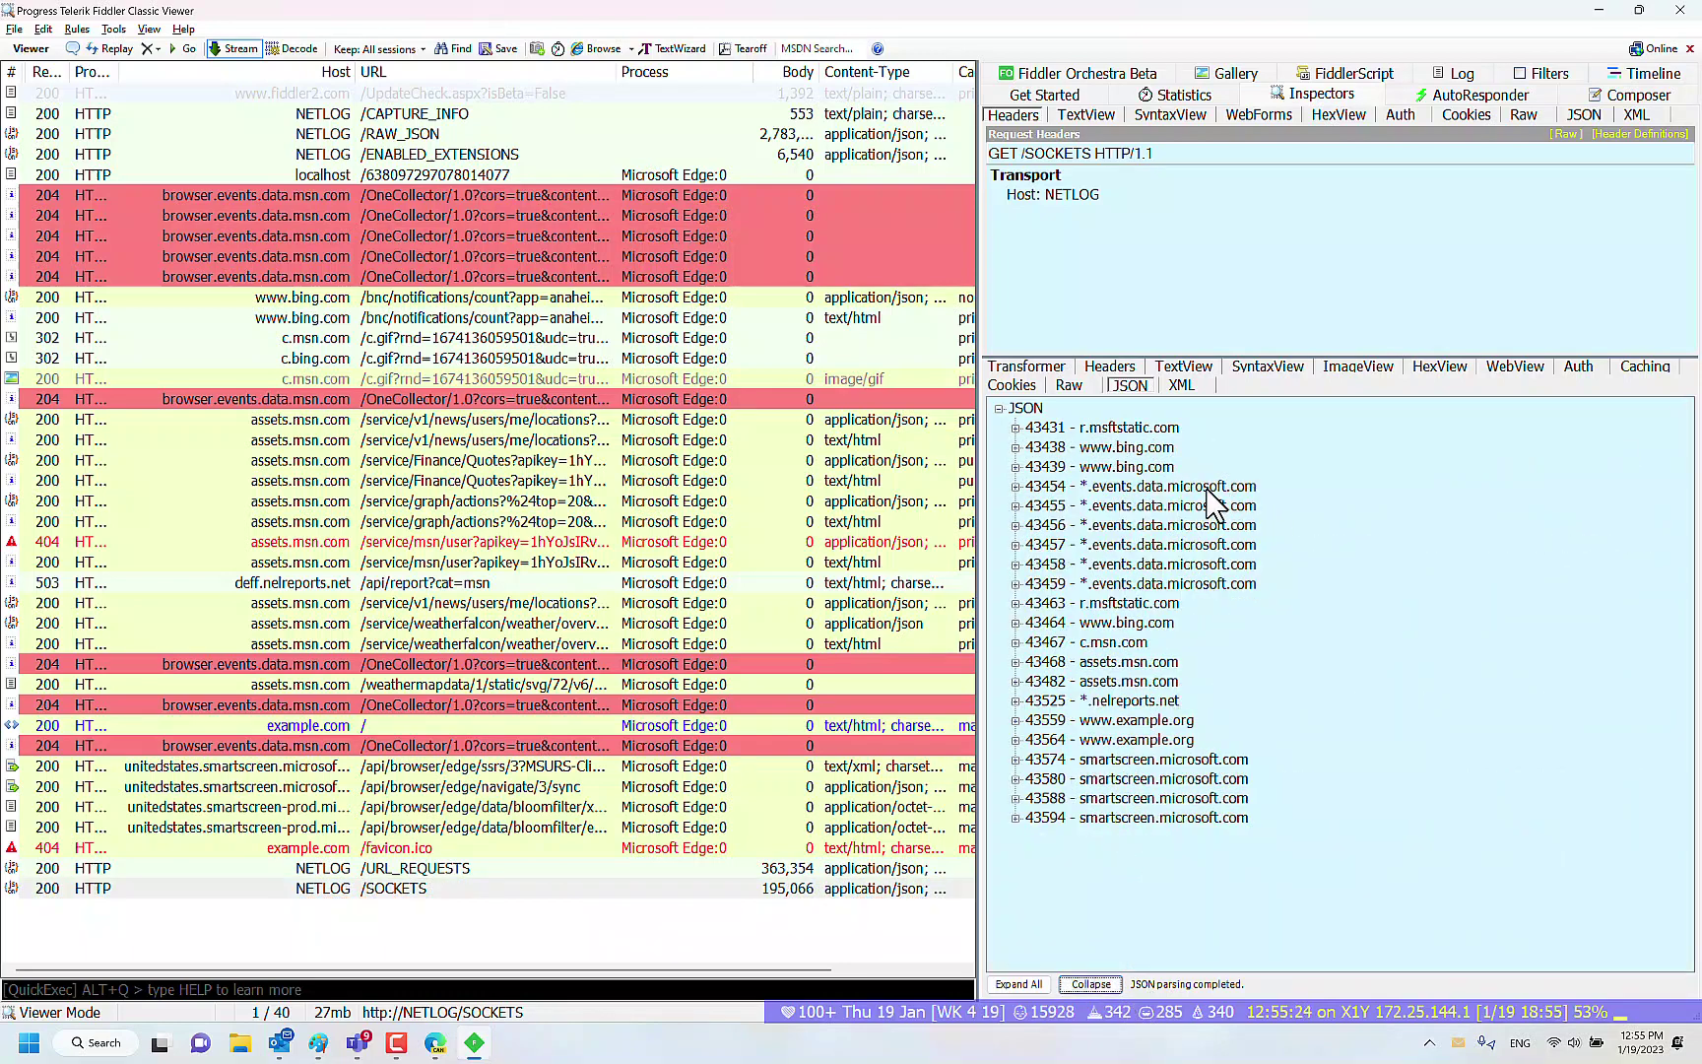
pyautogui.click(1016, 447)
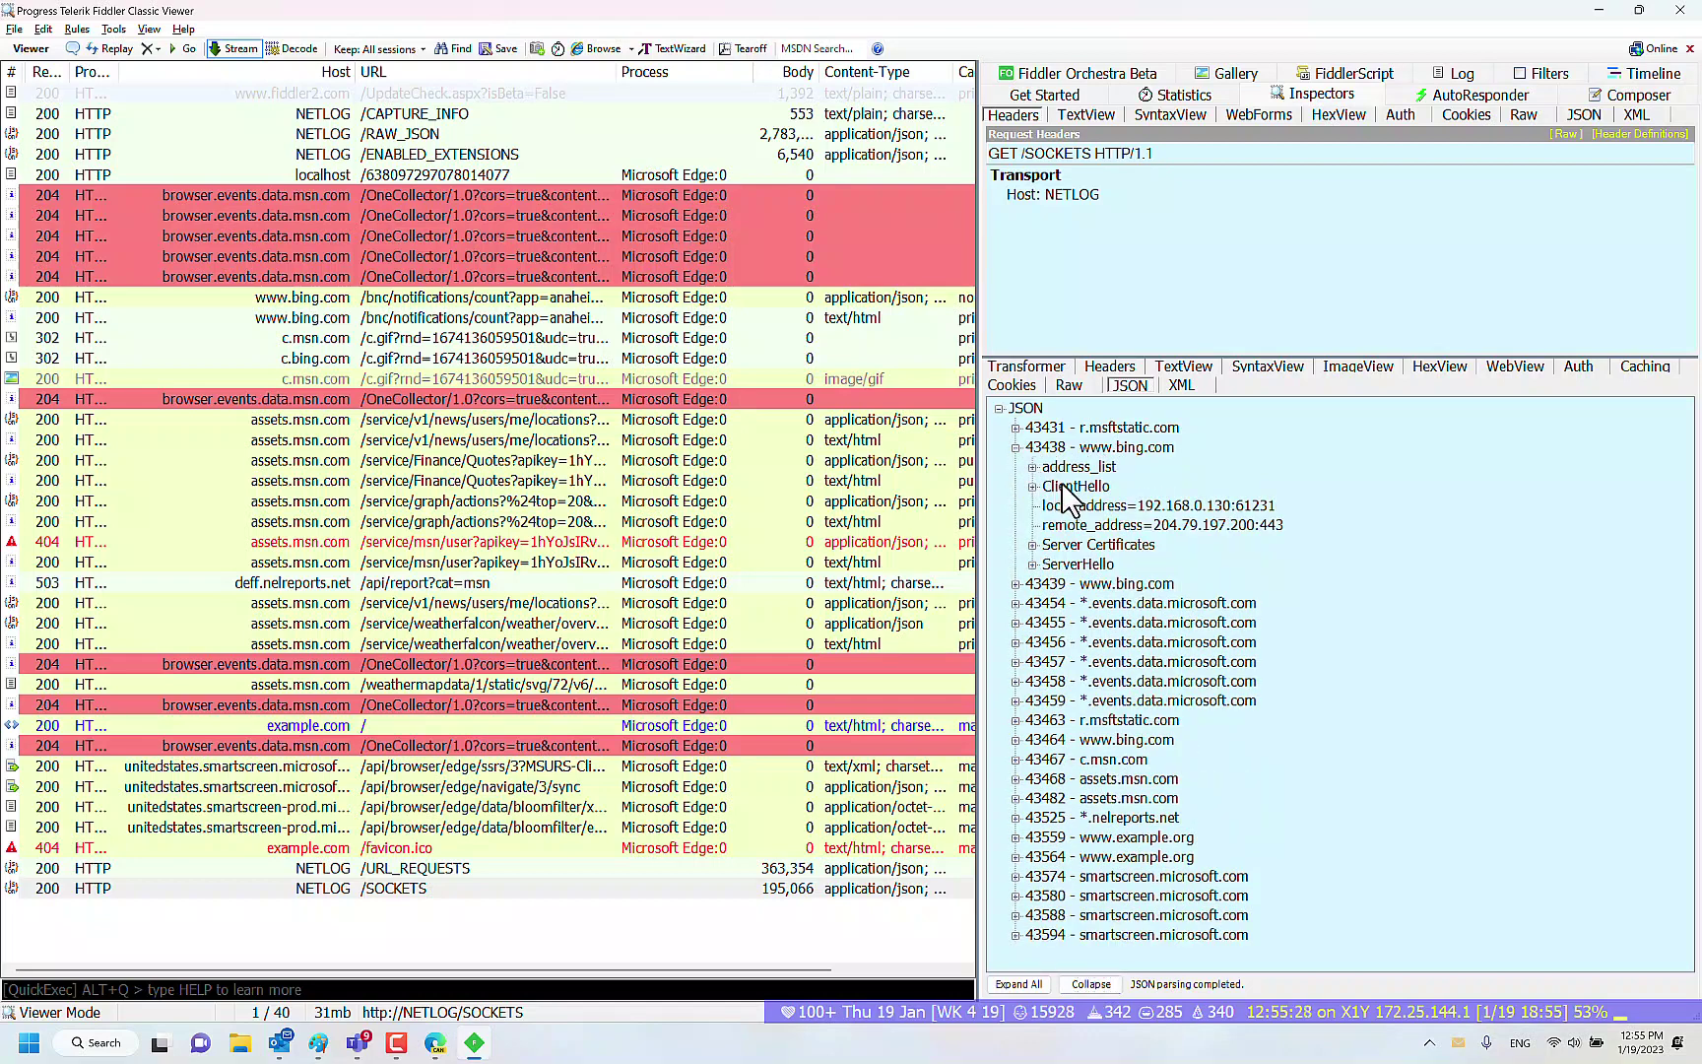
pyautogui.click(1075, 485)
pyautogui.click(1032, 487)
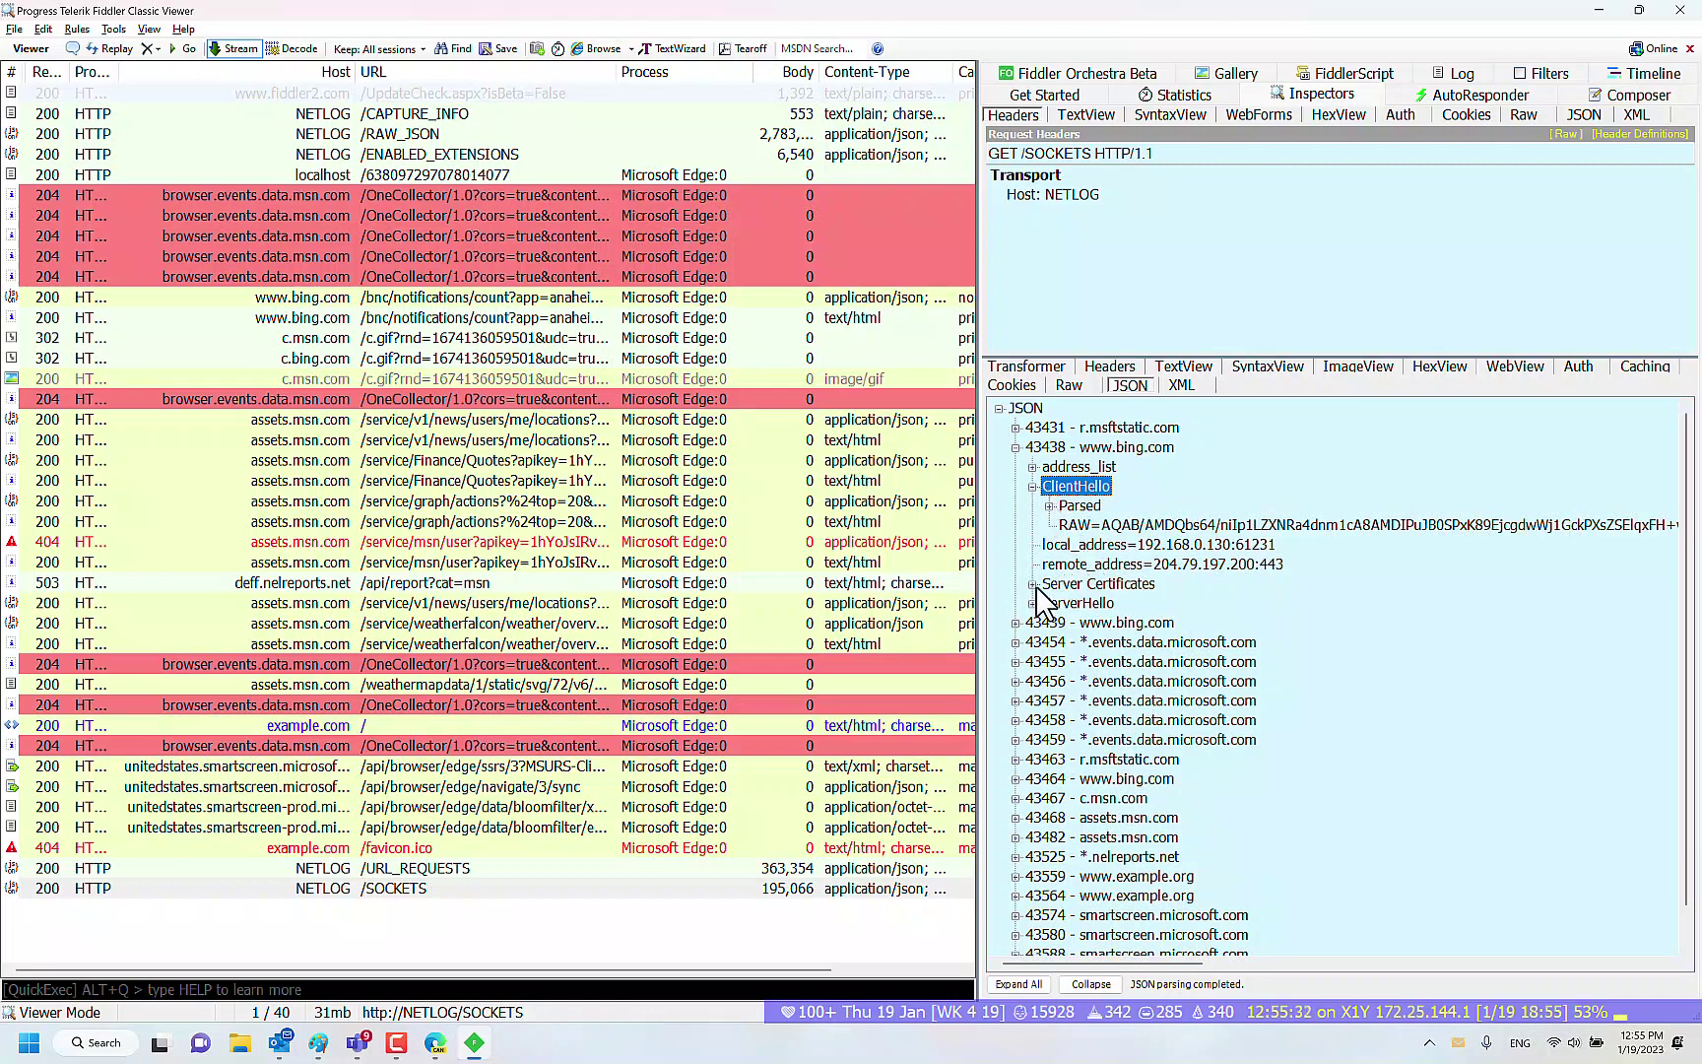
pyautogui.click(1051, 505)
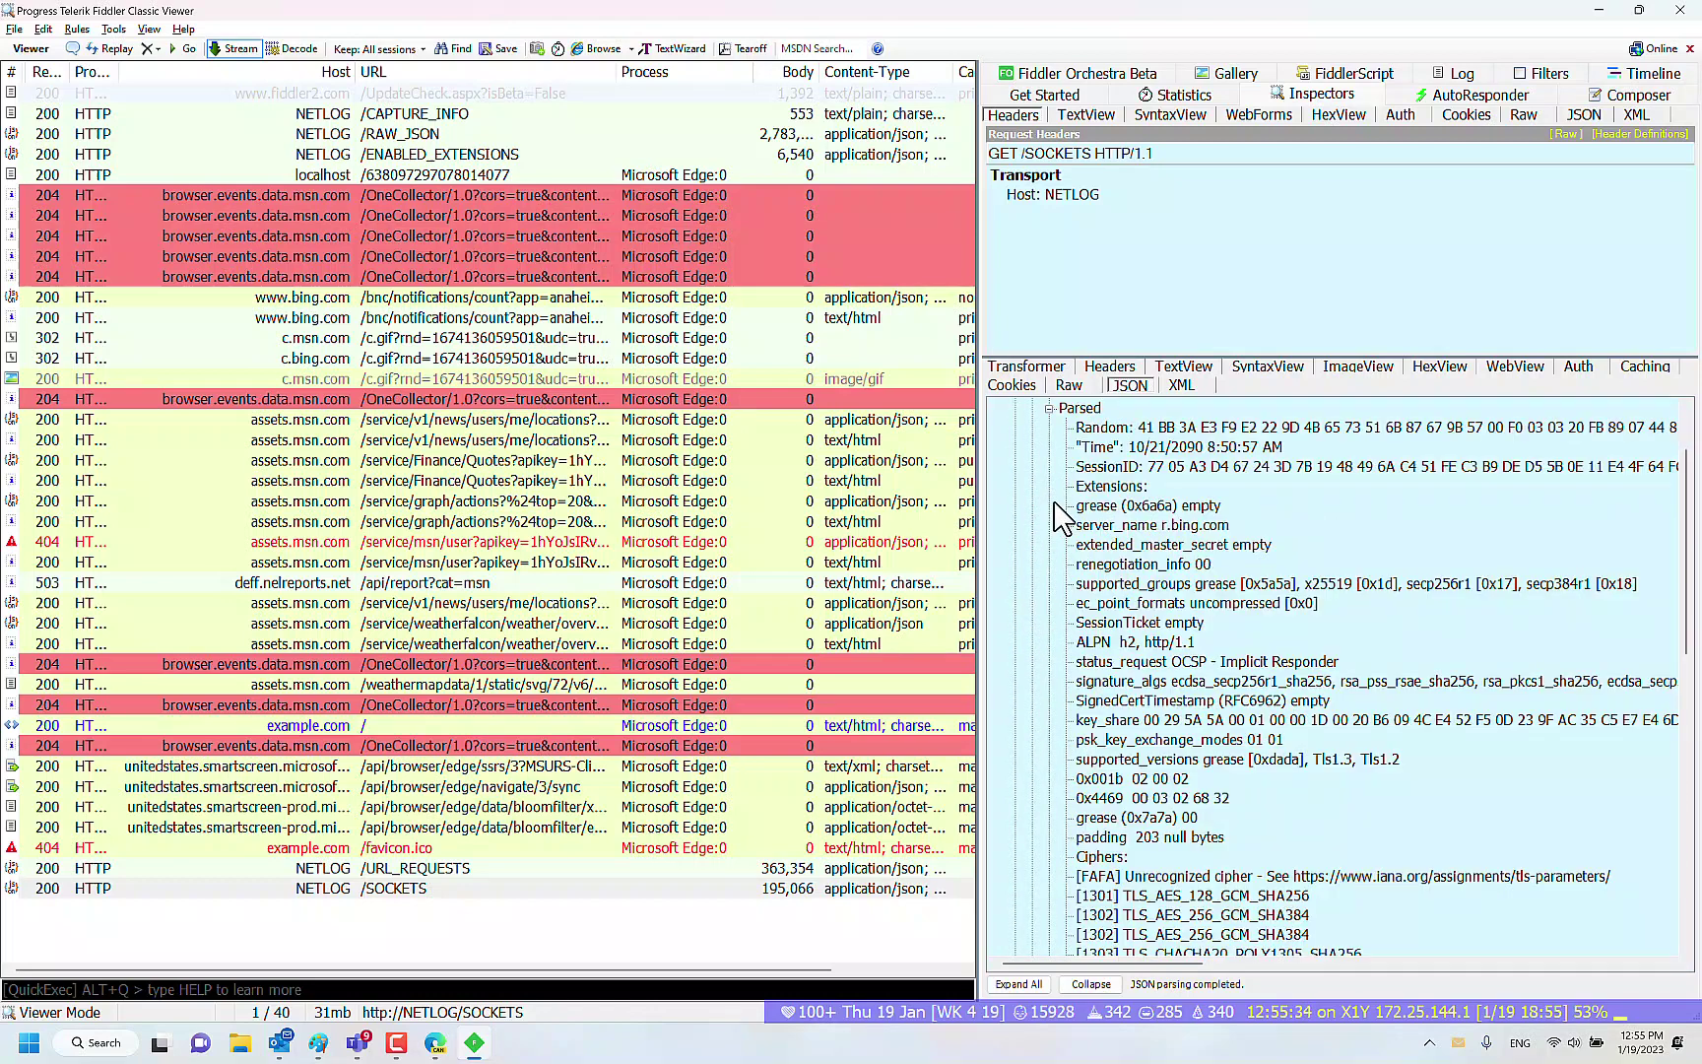
# Enlarge the JSON view and highlight Ciphers, the [FAFA] entry, and supported_versions (Tls1.3, Tls1.2).
pyautogui.moveTo(1104, 356); pyautogui.dragTo(1110, 248)
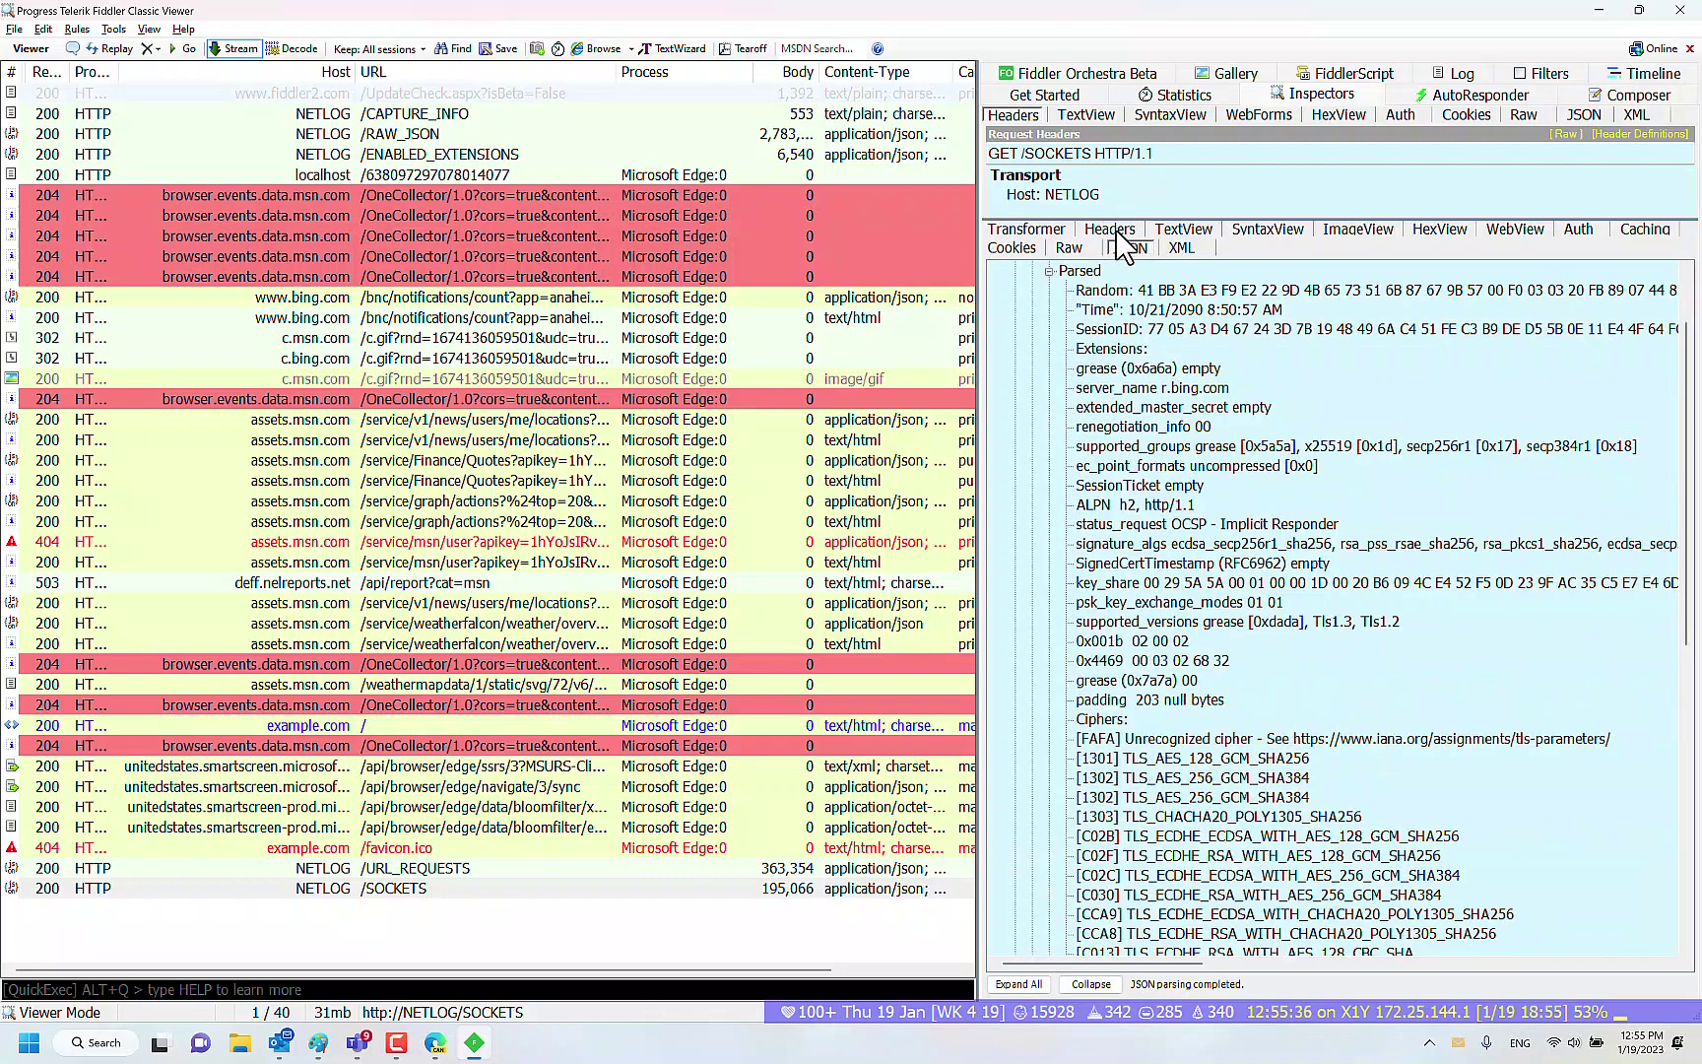
pyautogui.click(1101, 719)
pyautogui.scroll(-4, 1108, 734)
pyautogui.scroll(-2, 1108, 734)
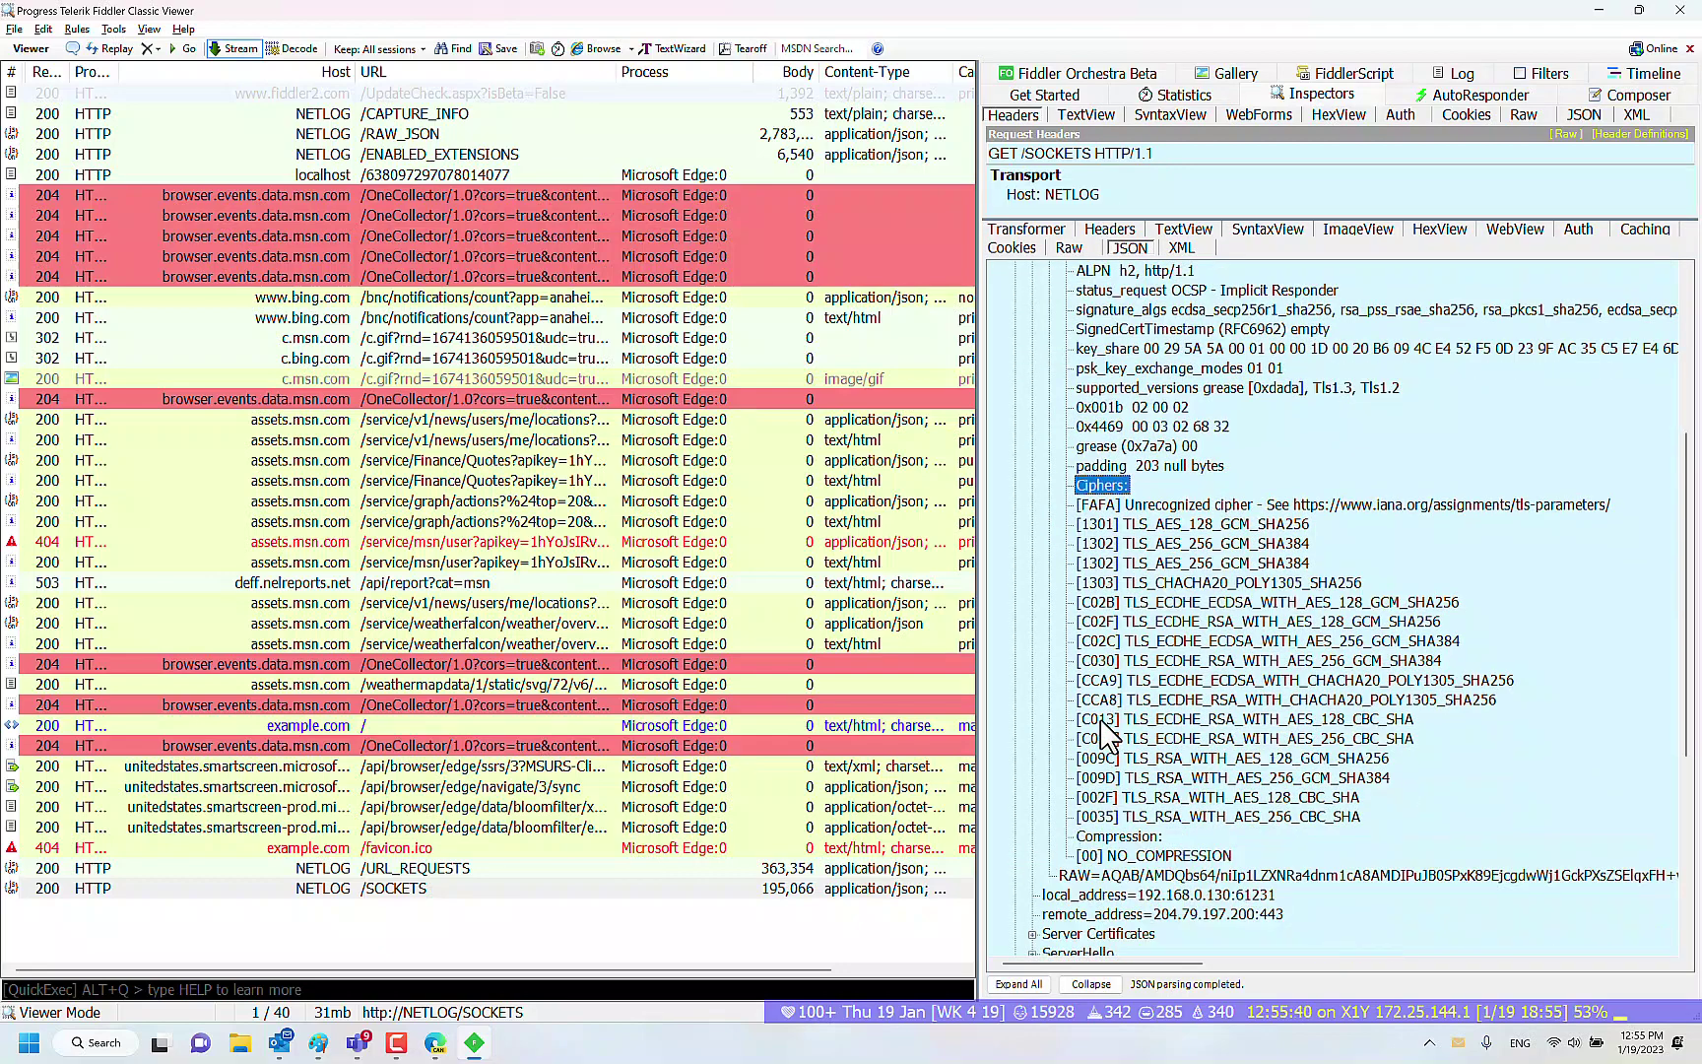
pyautogui.click(1201, 508)
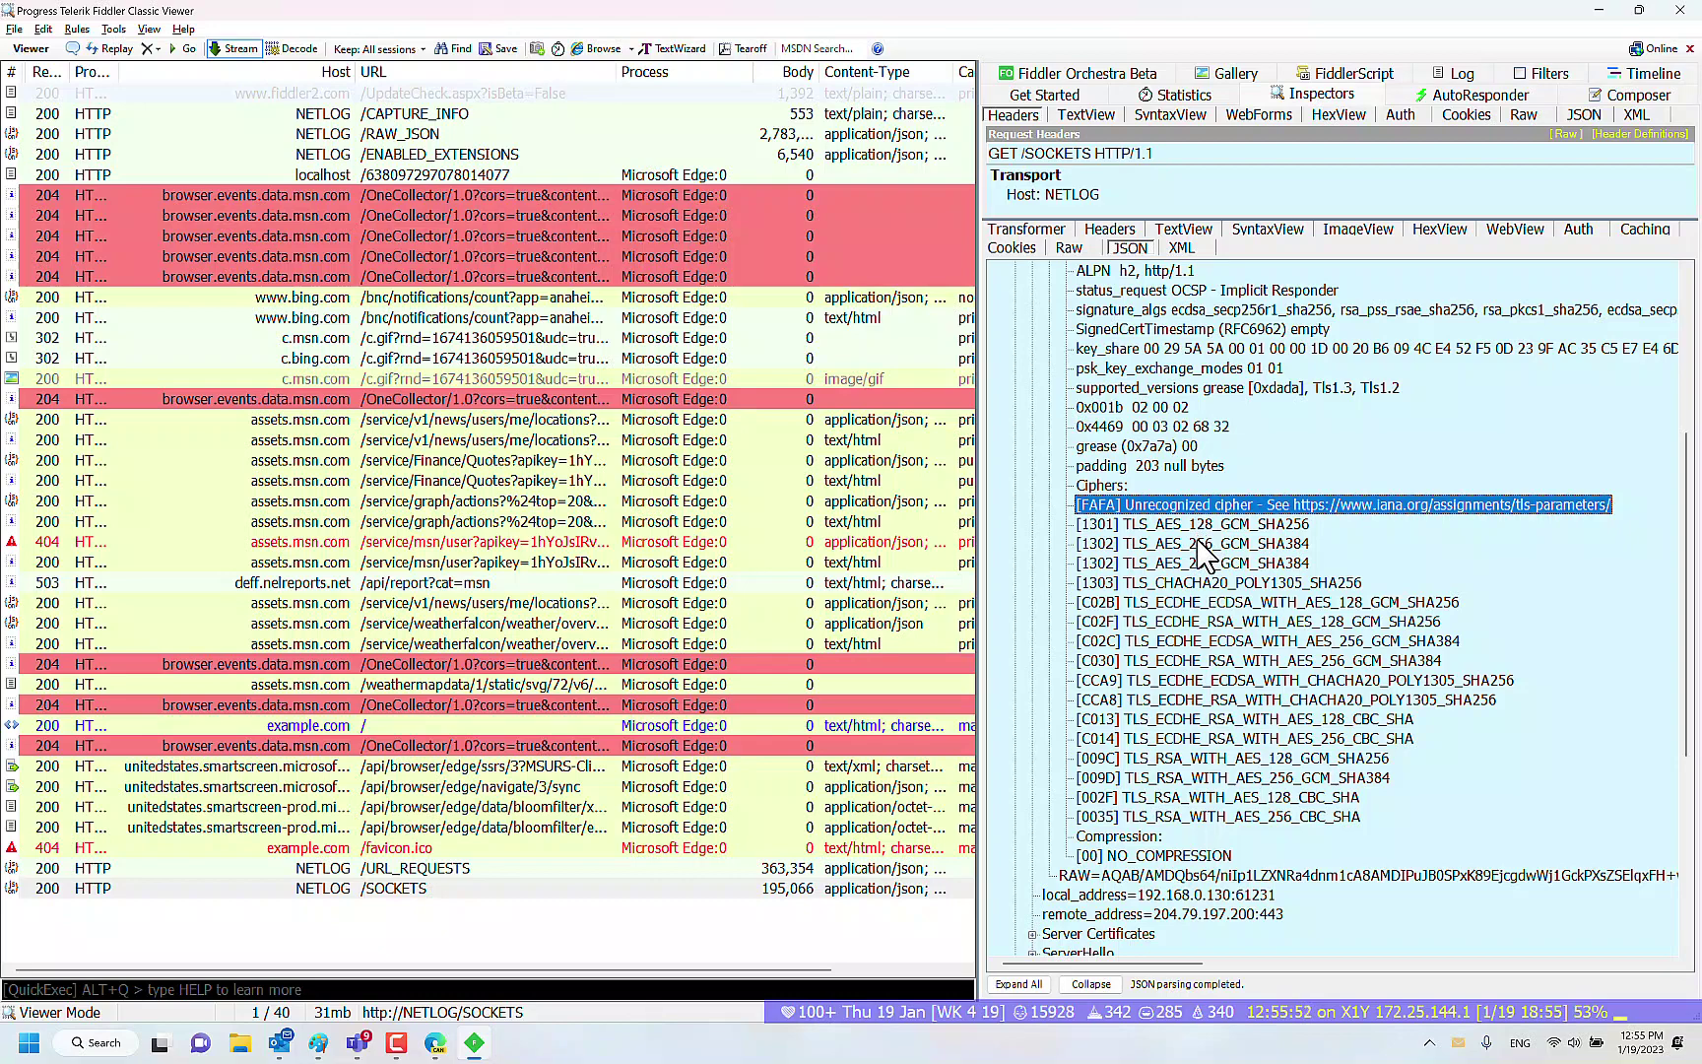
pyautogui.scroll(4, 1207, 556)
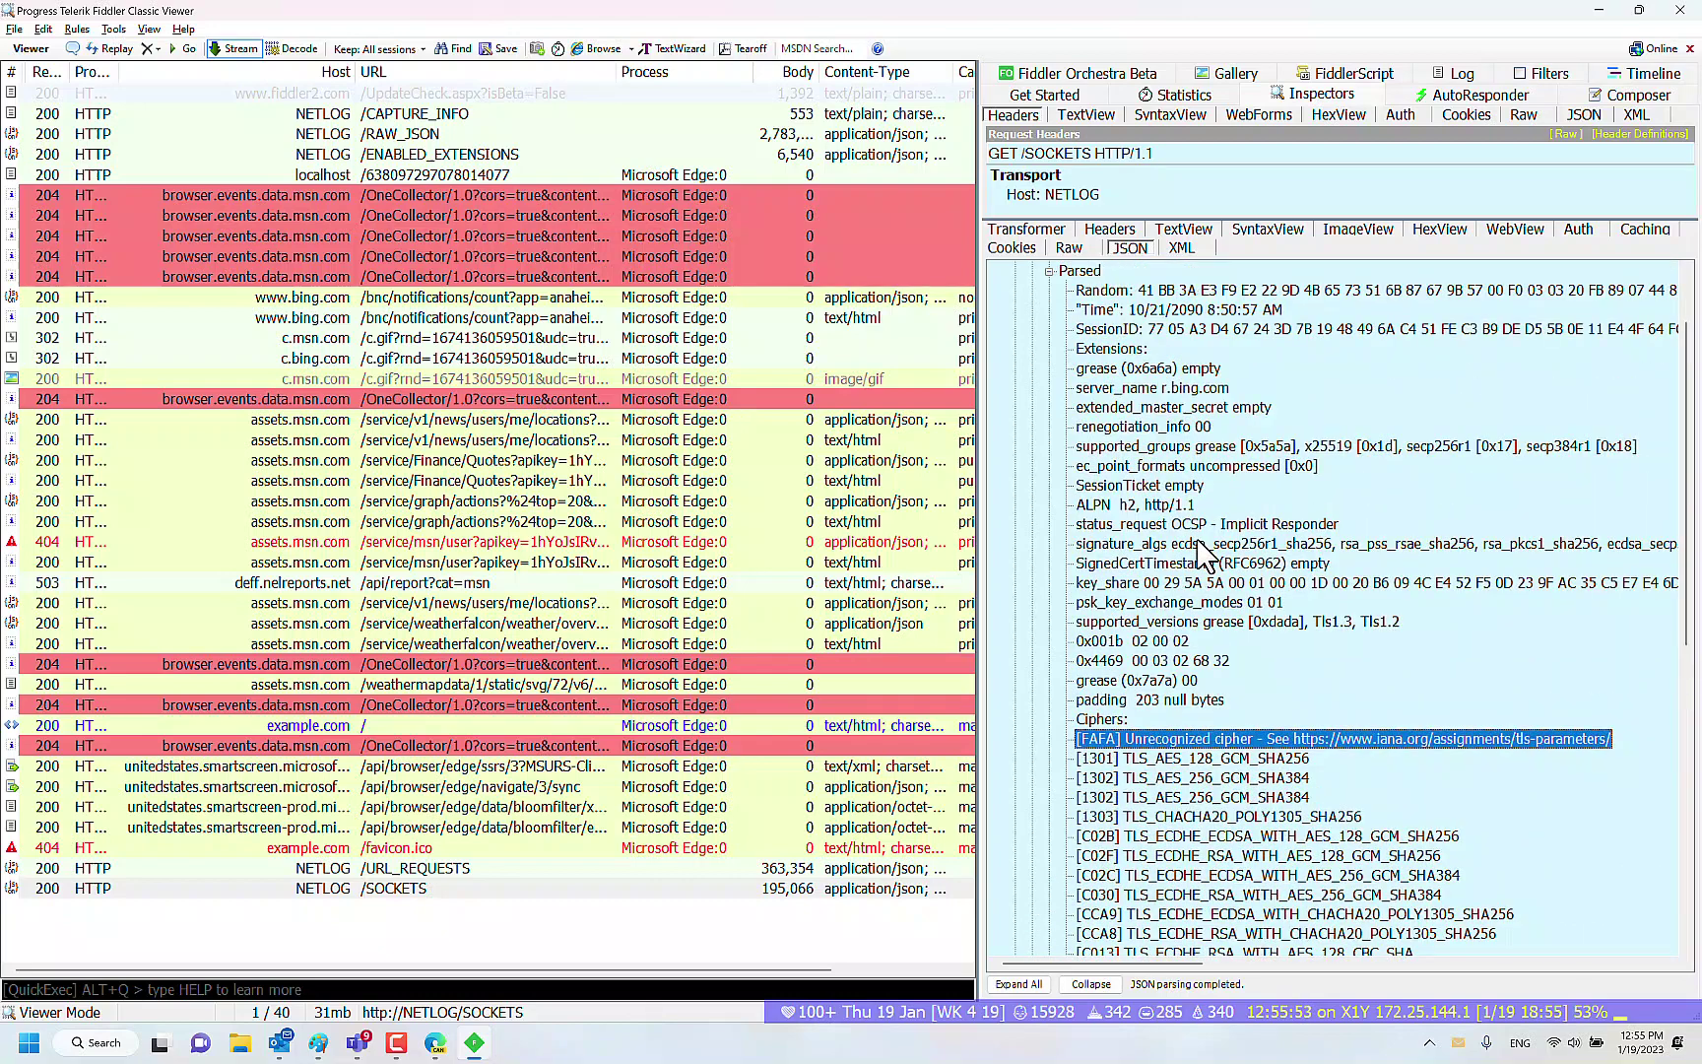
pyautogui.scroll(1, 1206, 556)
pyautogui.scroll(-2, 1205, 556)
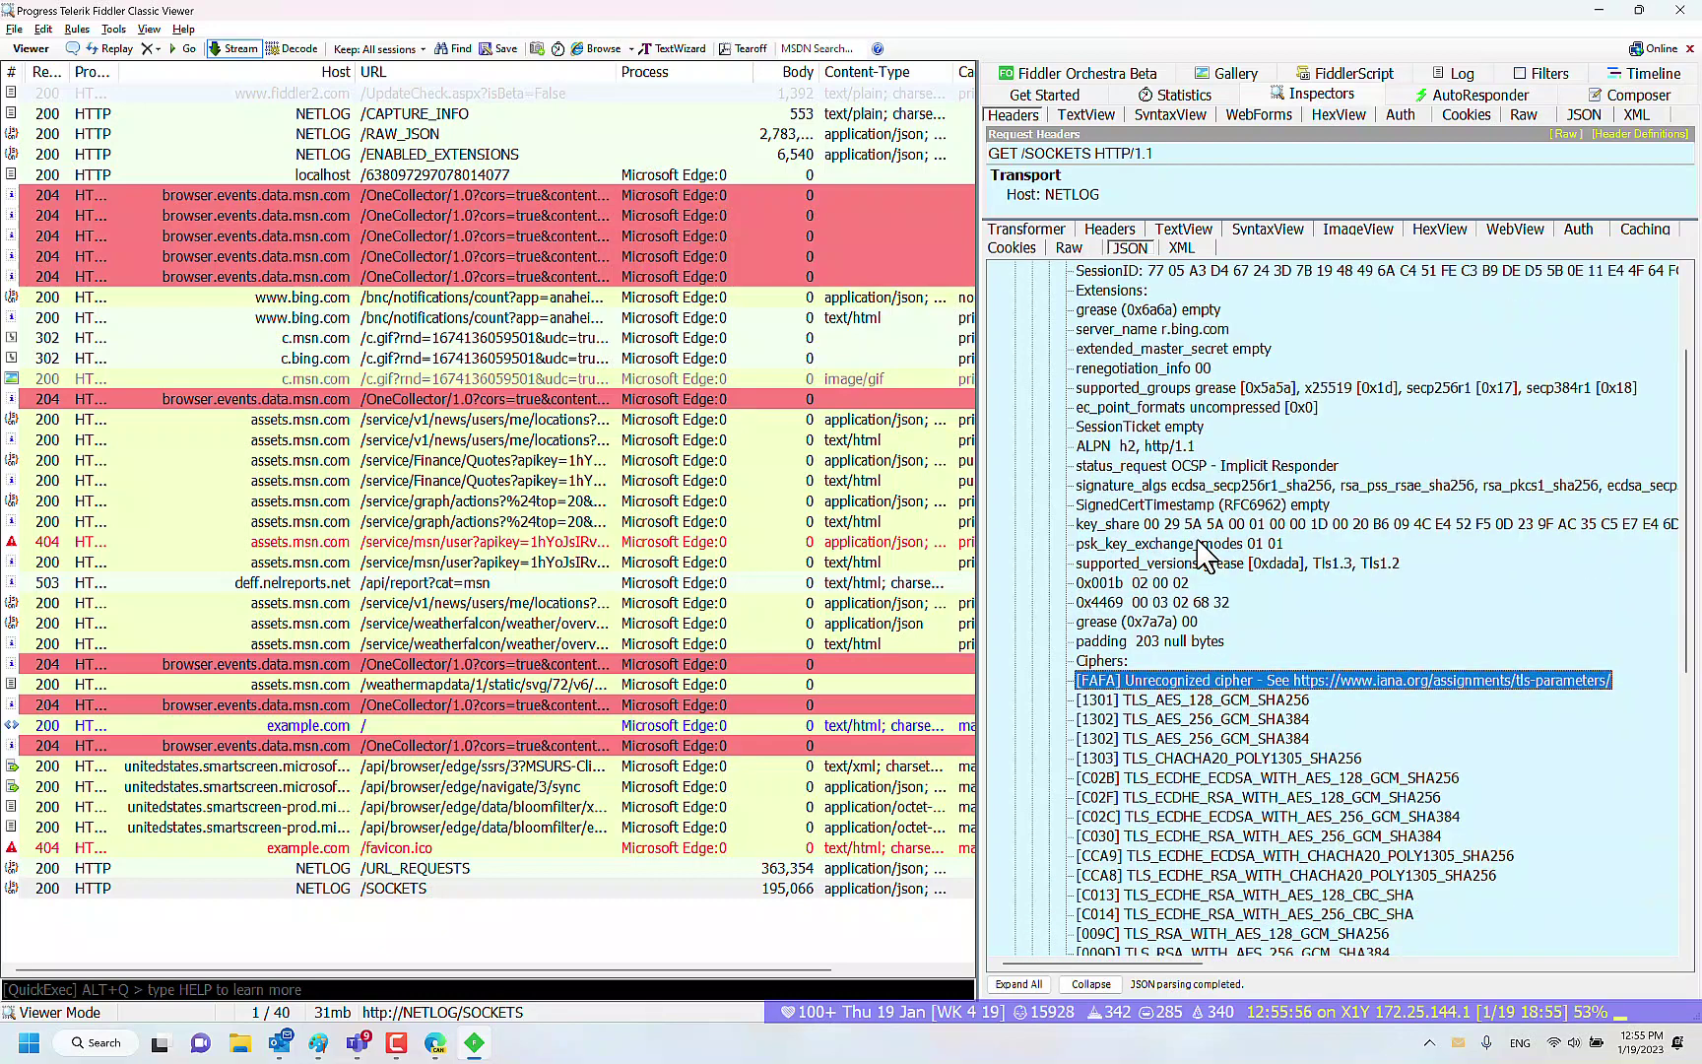
pyautogui.scroll(-2, 1206, 556)
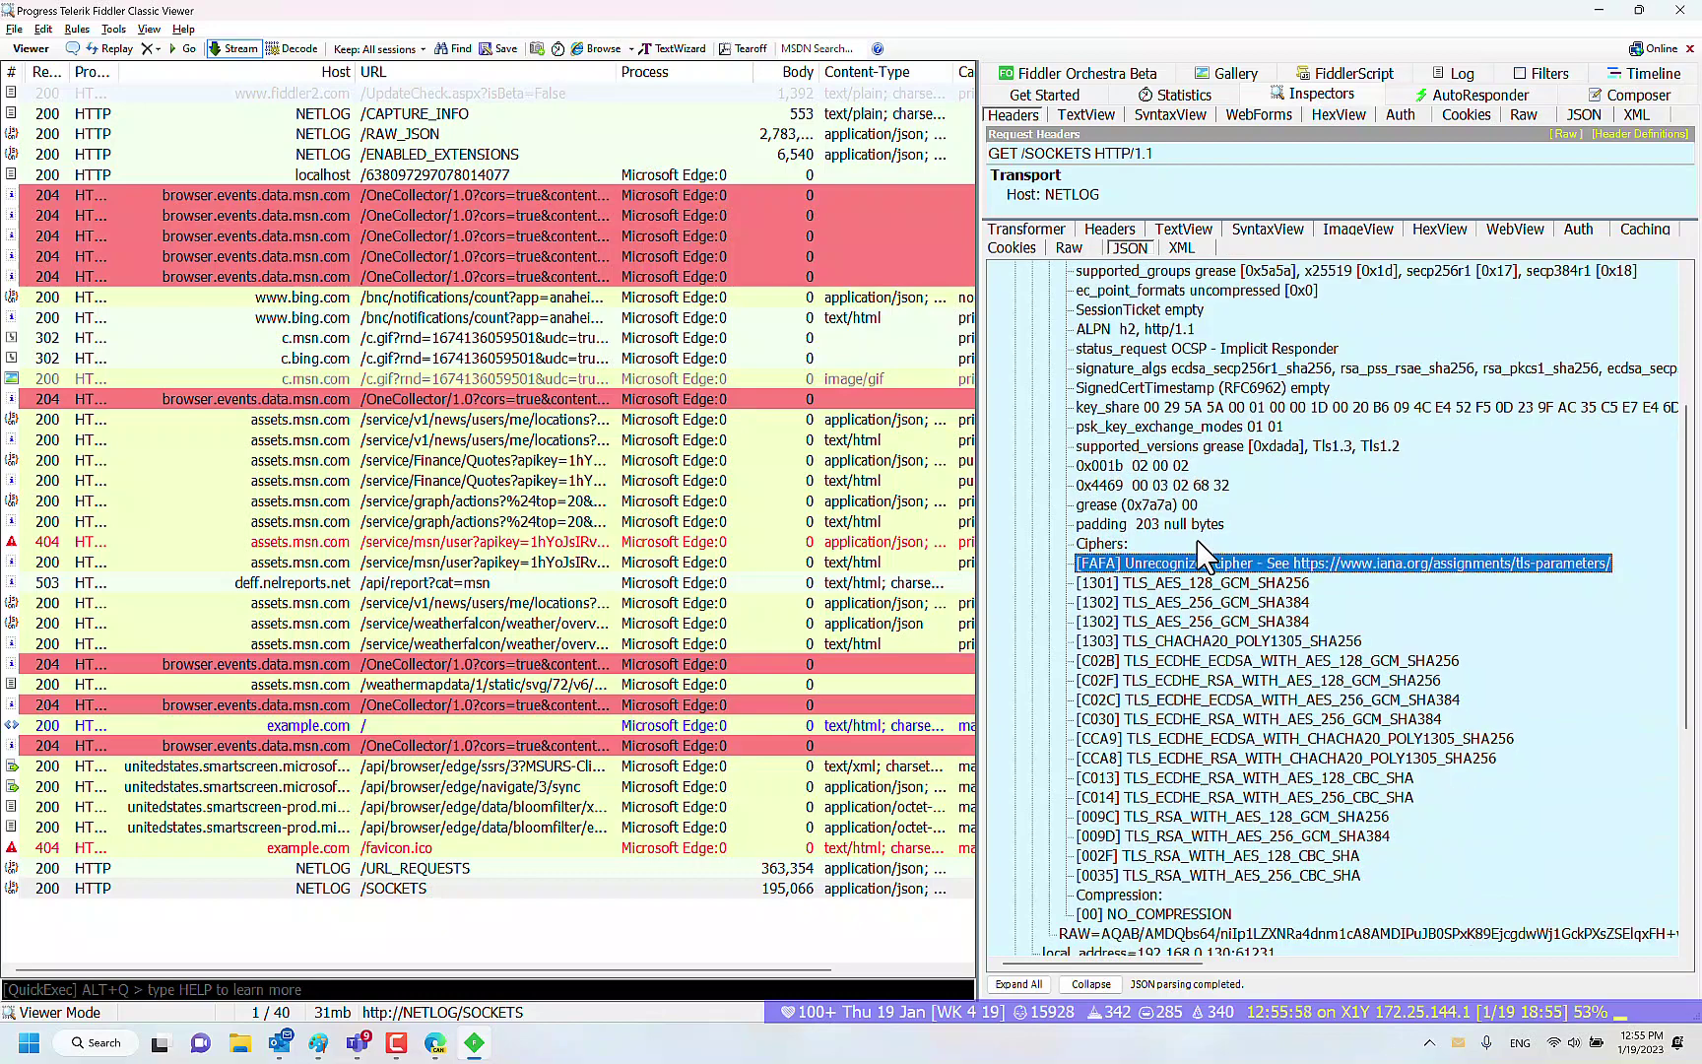
pyautogui.click(1221, 452)
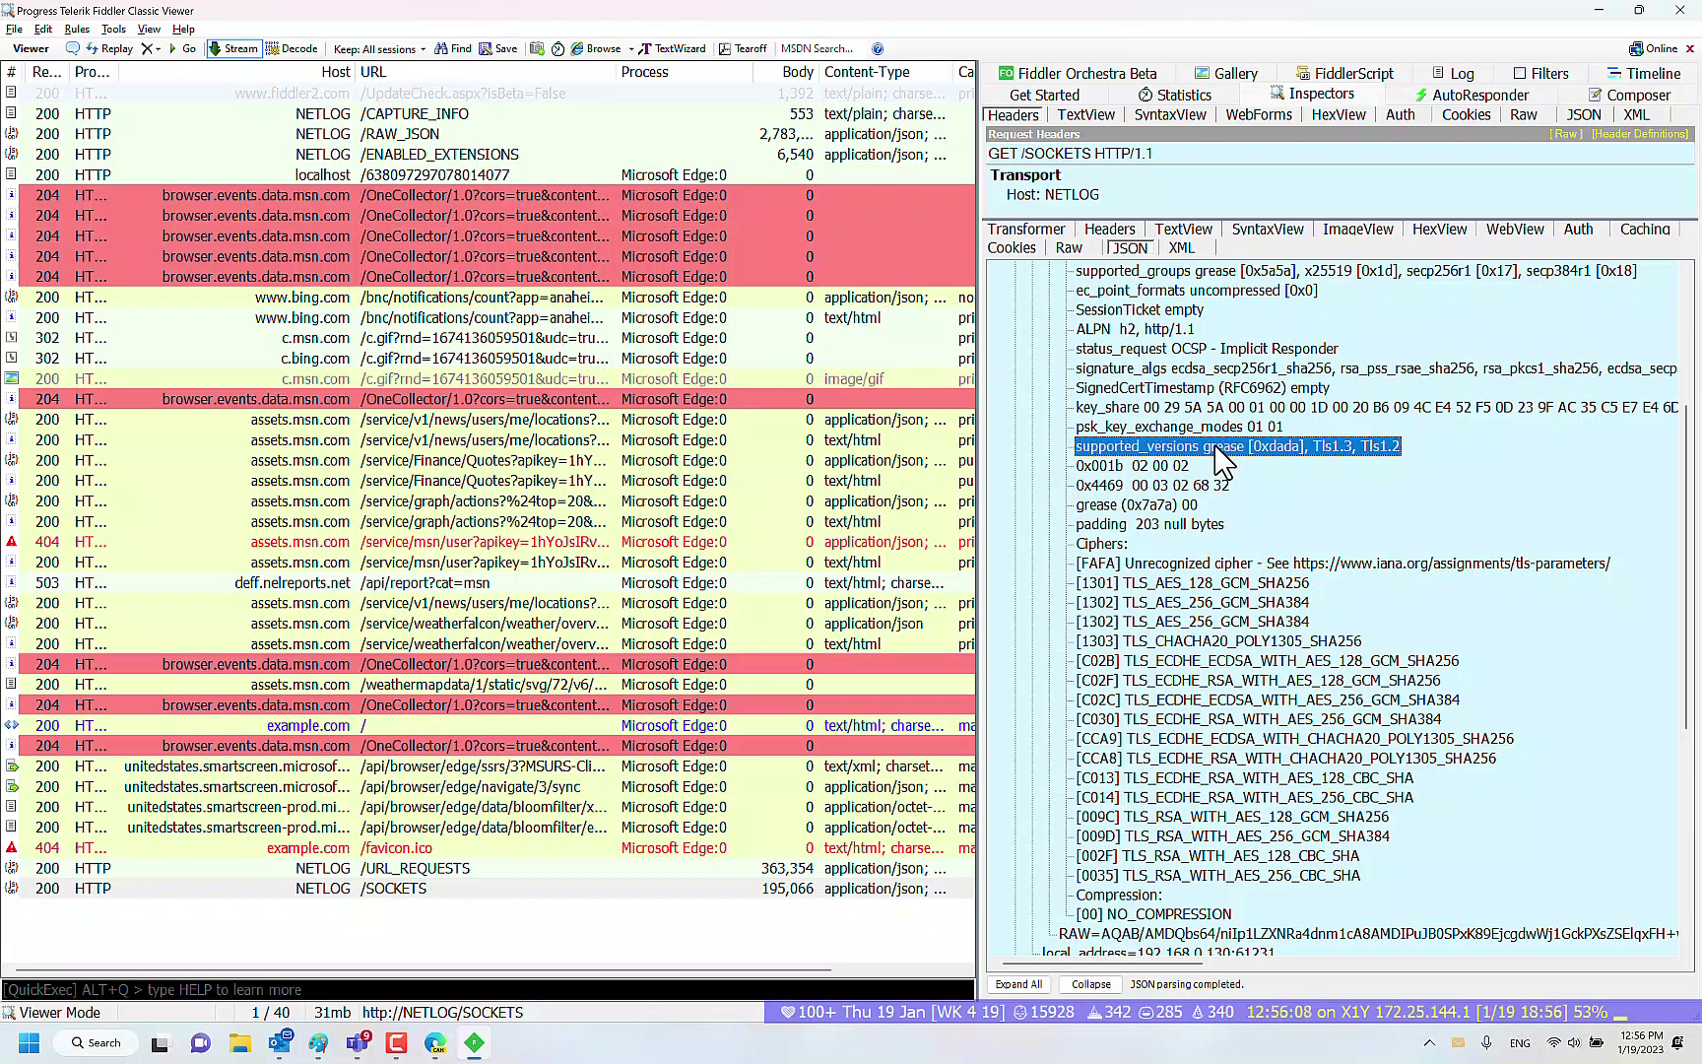
pyautogui.scroll(-2, 1221, 459)
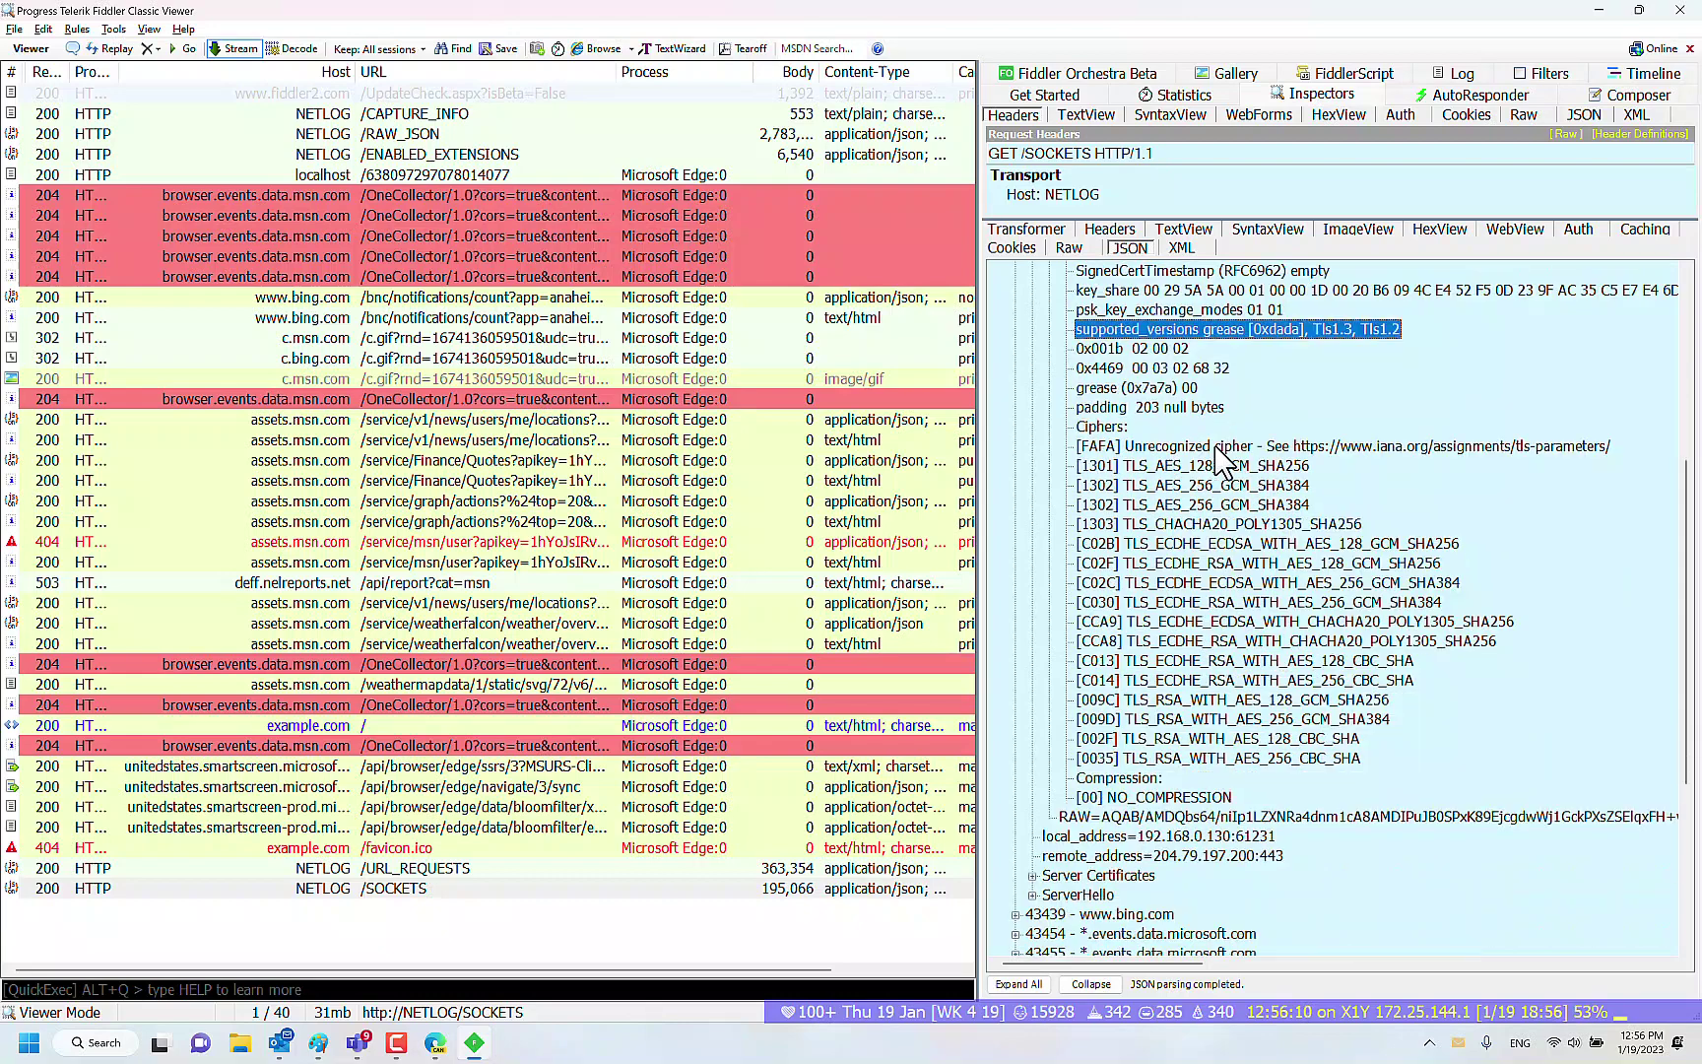
pyautogui.scroll(2, 1220, 459)
pyautogui.scroll(2, 1221, 459)
pyautogui.scroll(3, 1220, 459)
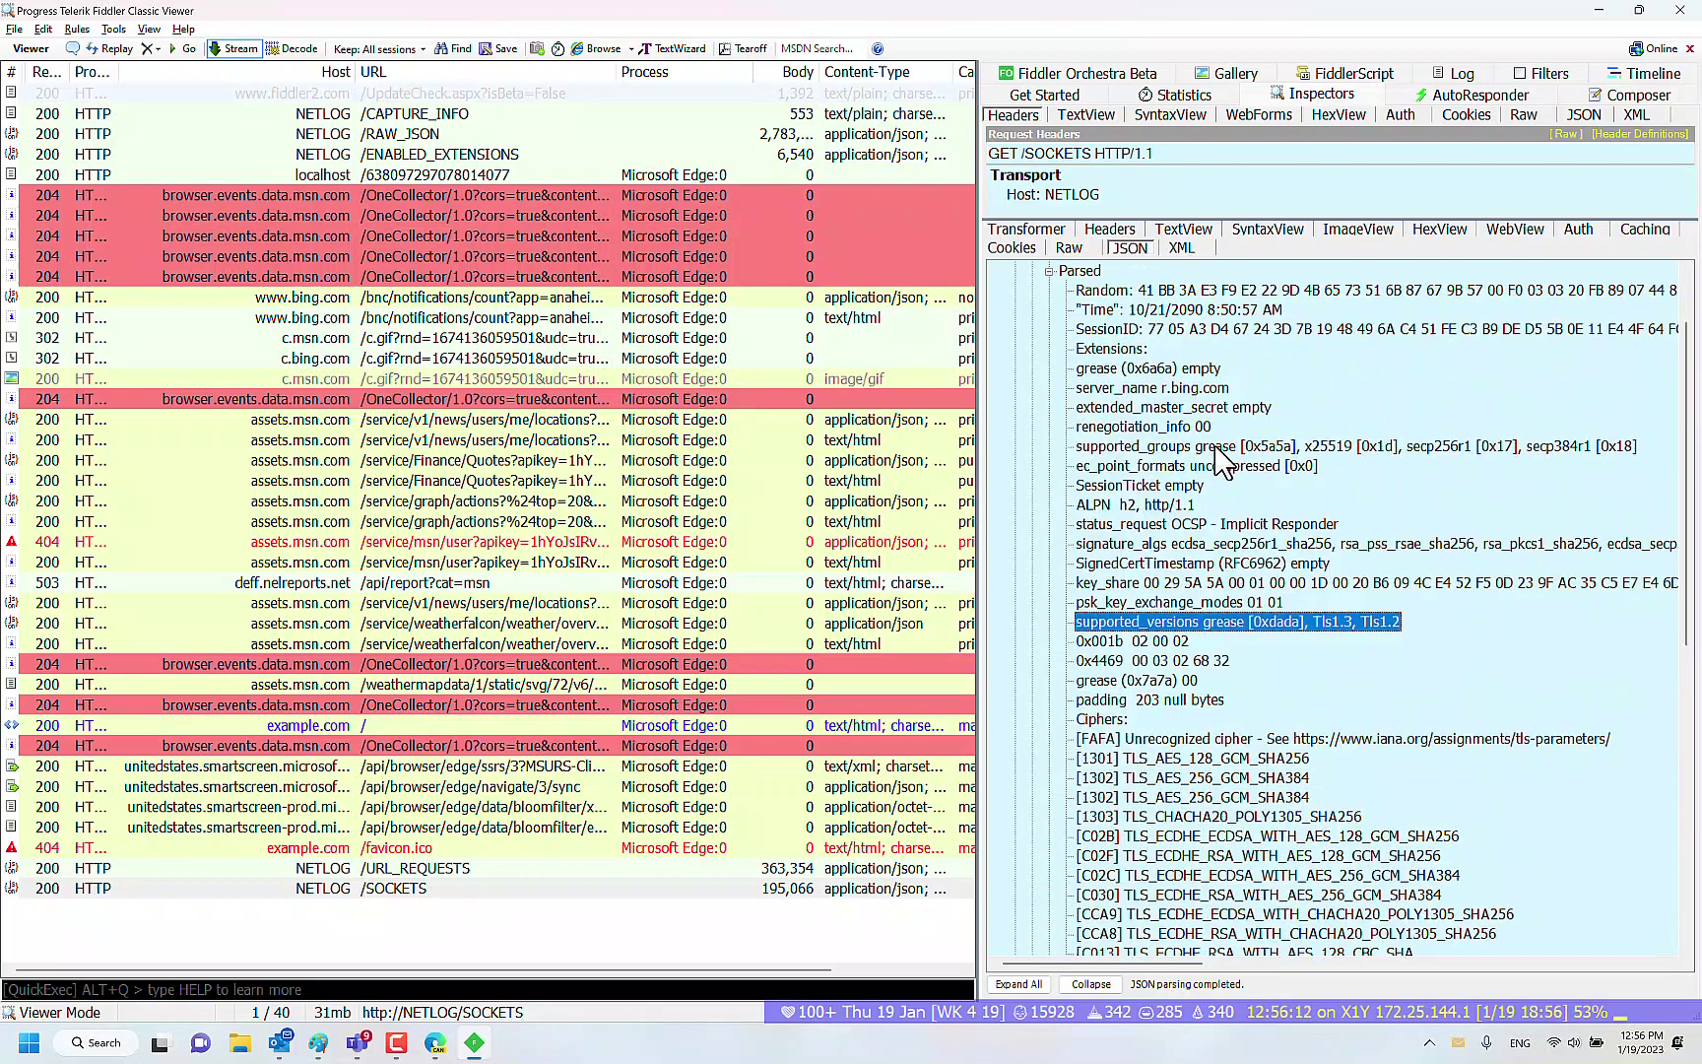
pyautogui.scroll(2, 1221, 459)
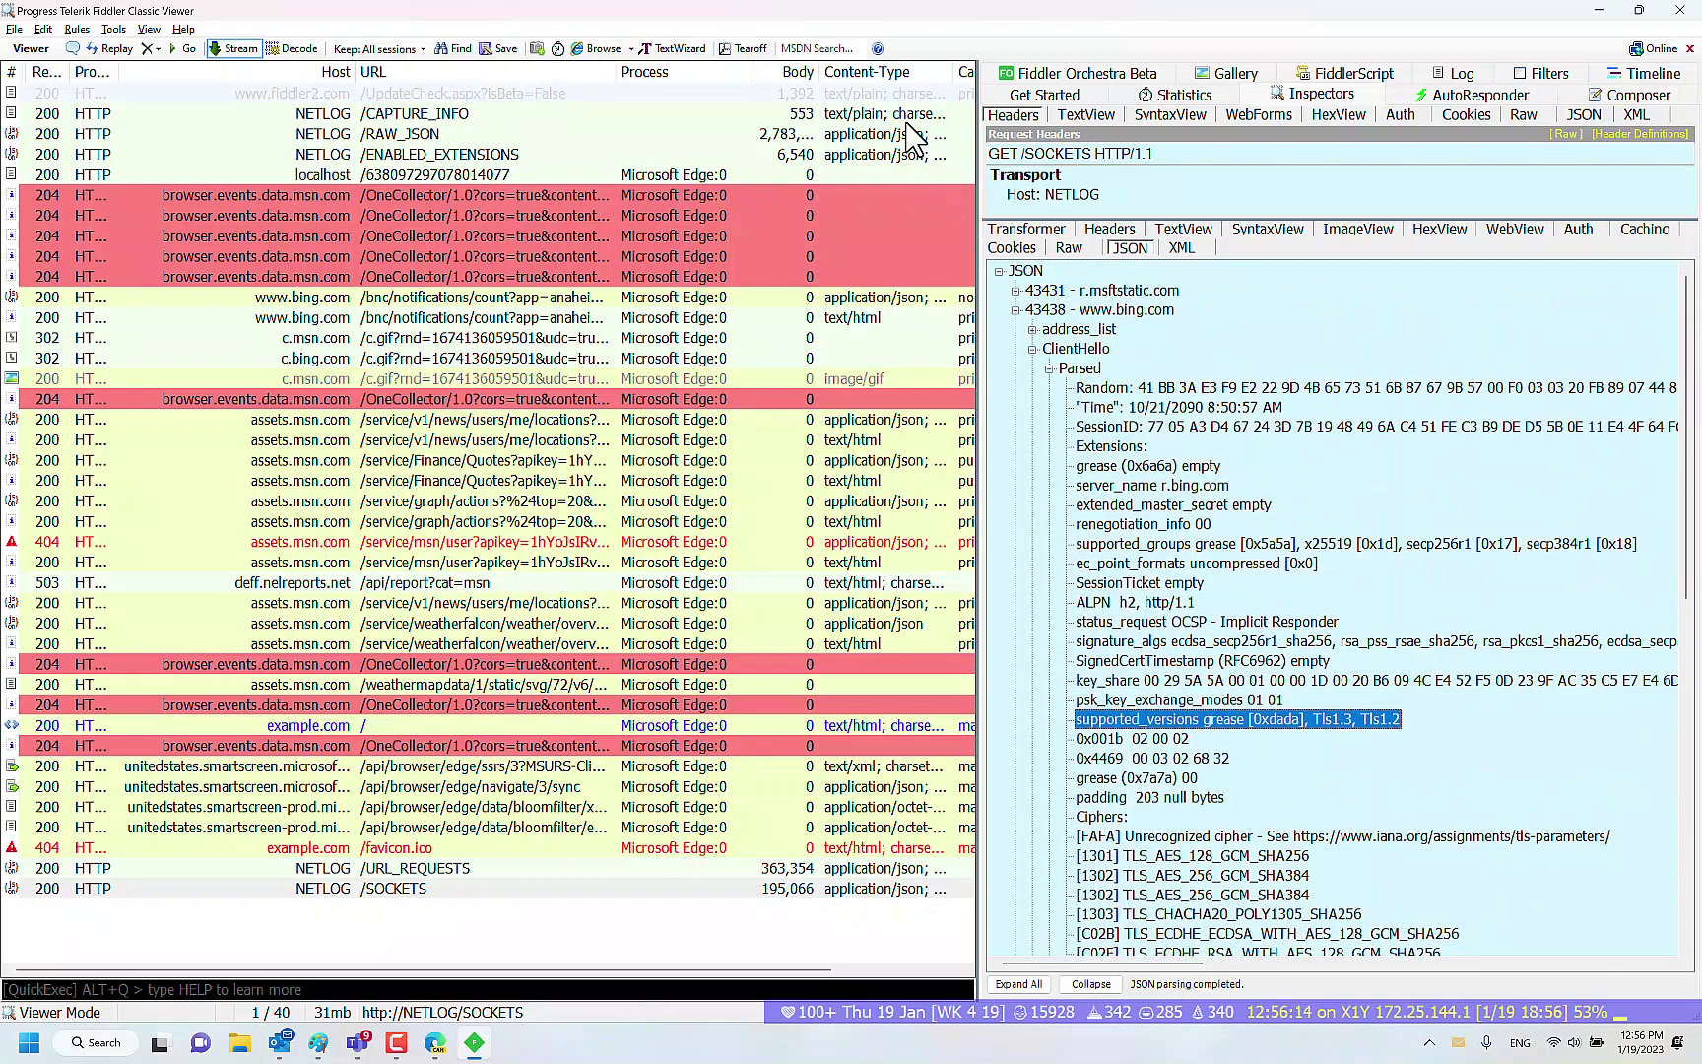